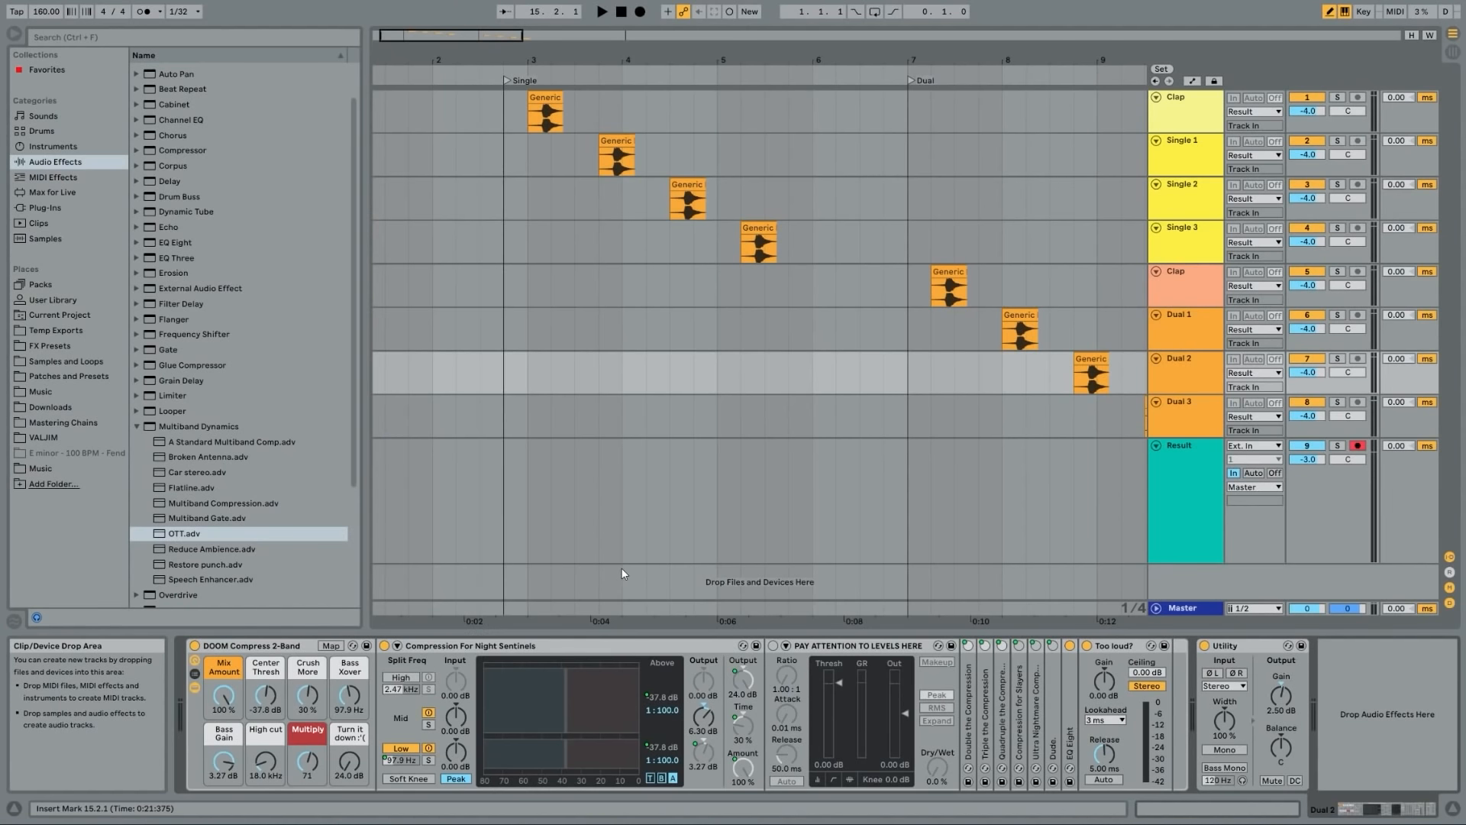
- Collapse the Multiband Dynamics folder in the audio effects browser
left_click(137, 426)
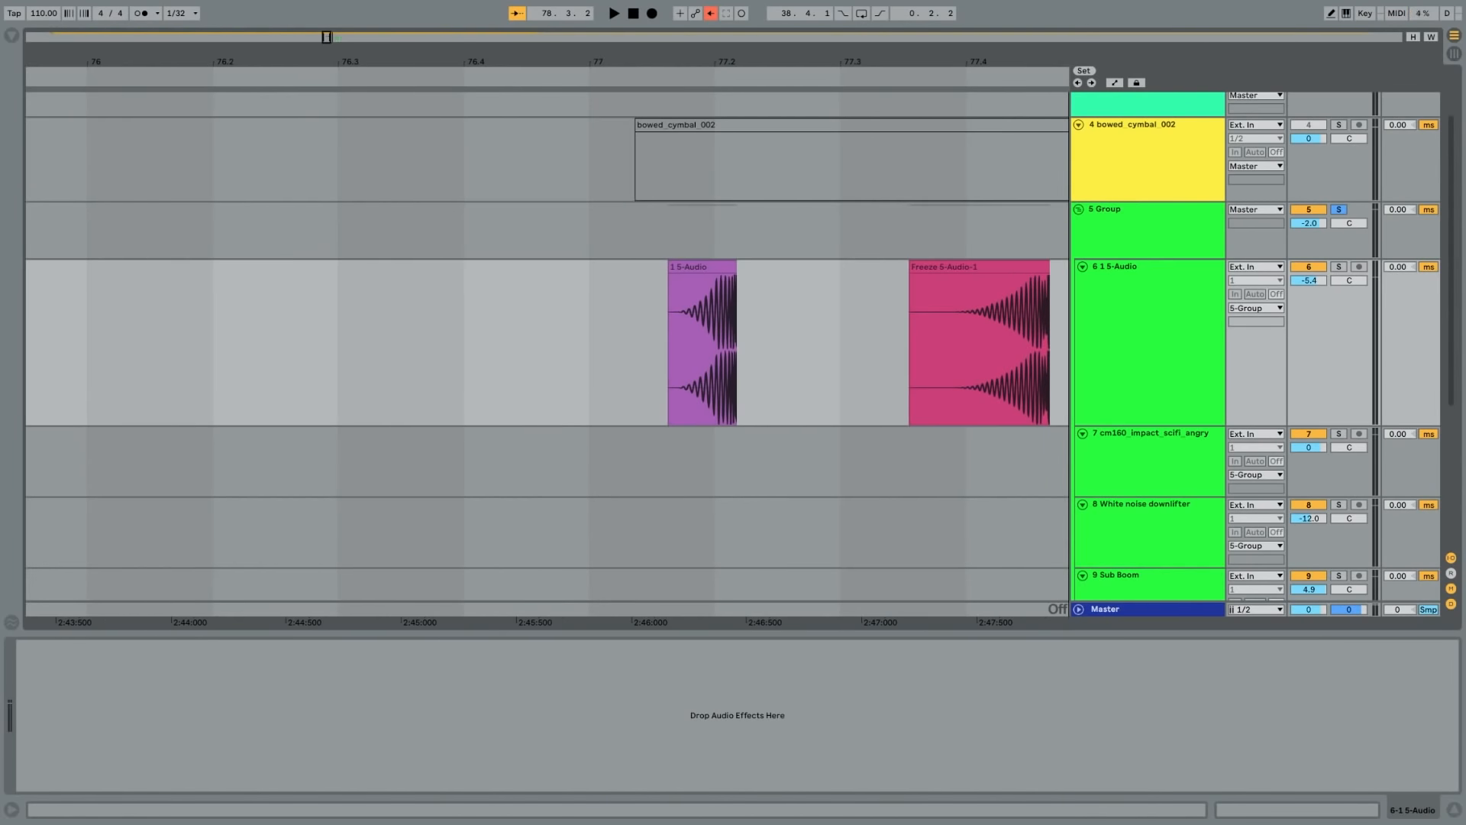
- Play the riser clips on the 5-Audio track between bars 77 and 78 and inspect the NLS Channel on 5 Group
left_click_drag(764, 62, 955, 66)
left_click(1210, 238)
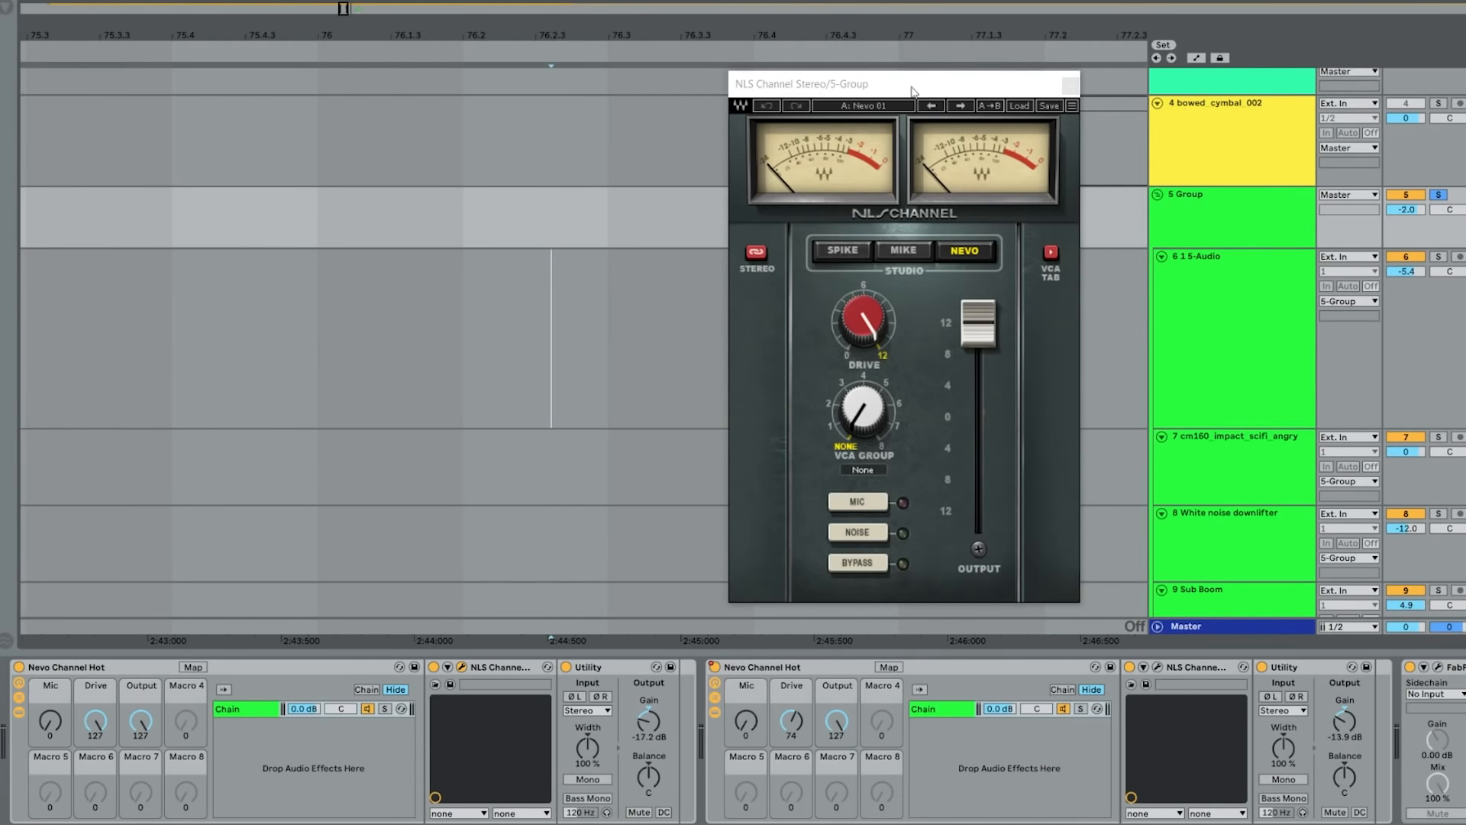
left_click_drag(912, 90, 207, 82)
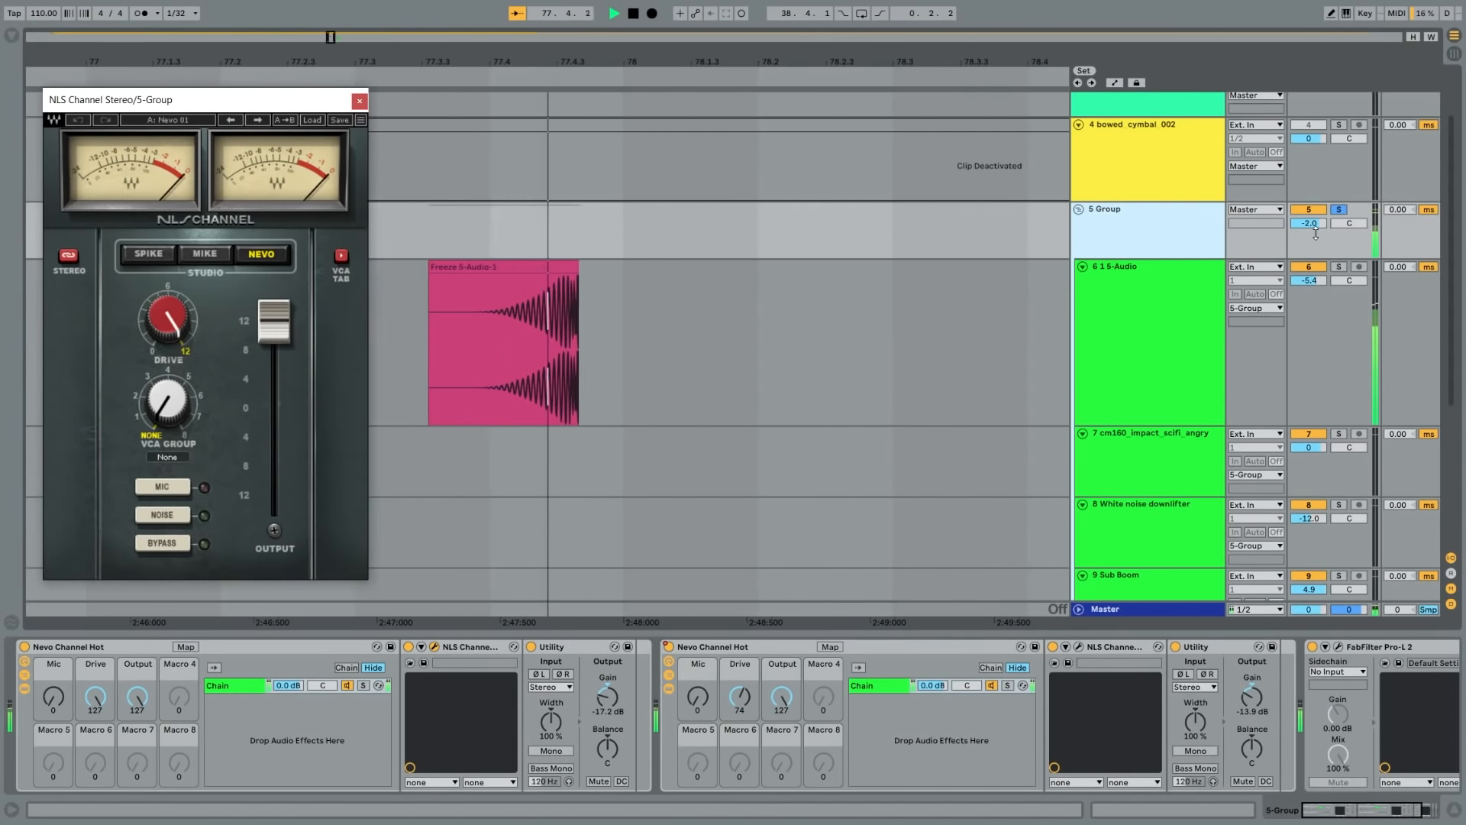
left_click_drag(246, 104, 884, 112)
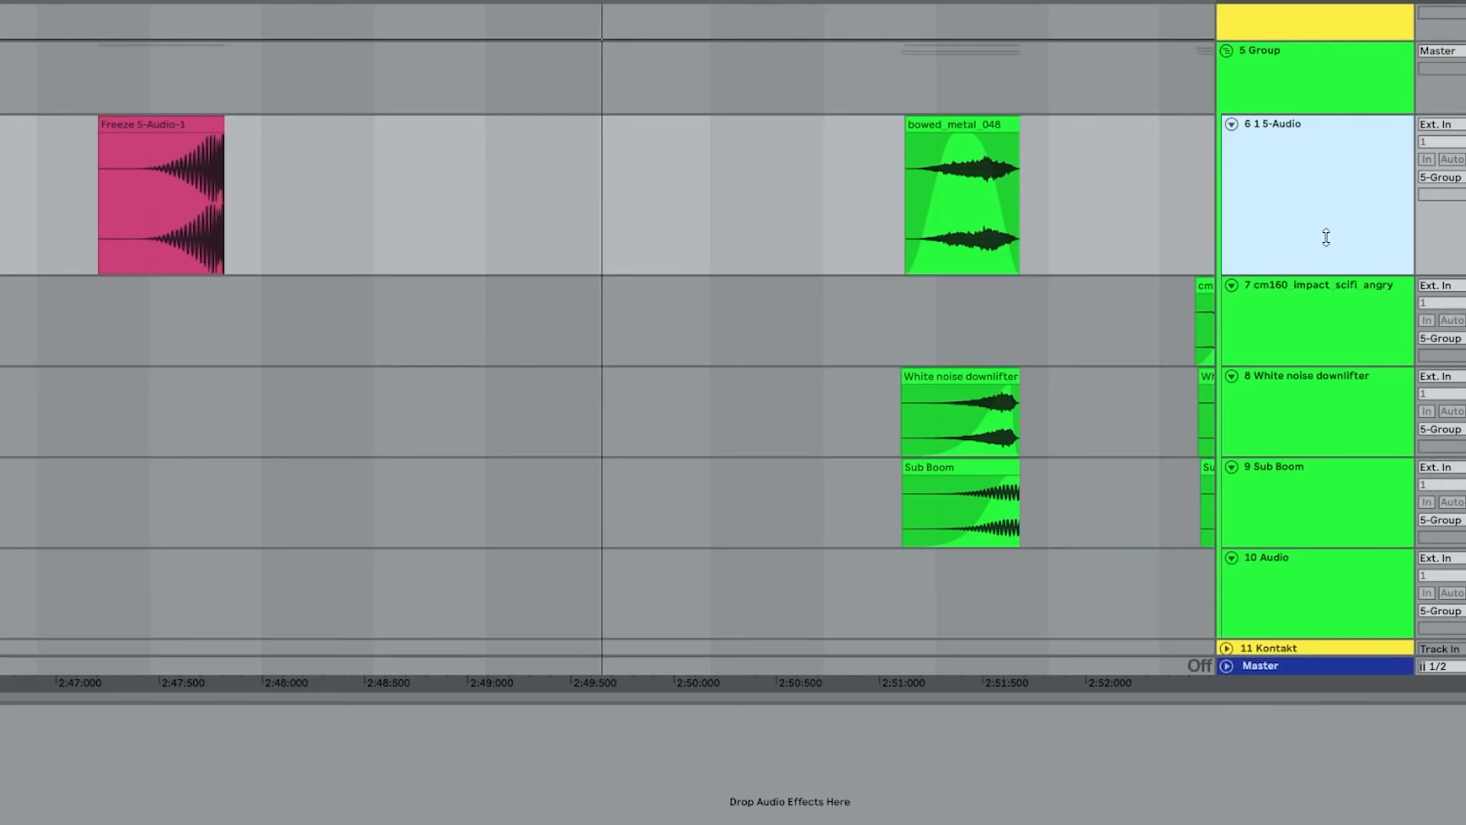
left_click_drag(1325, 238, 1332, 203)
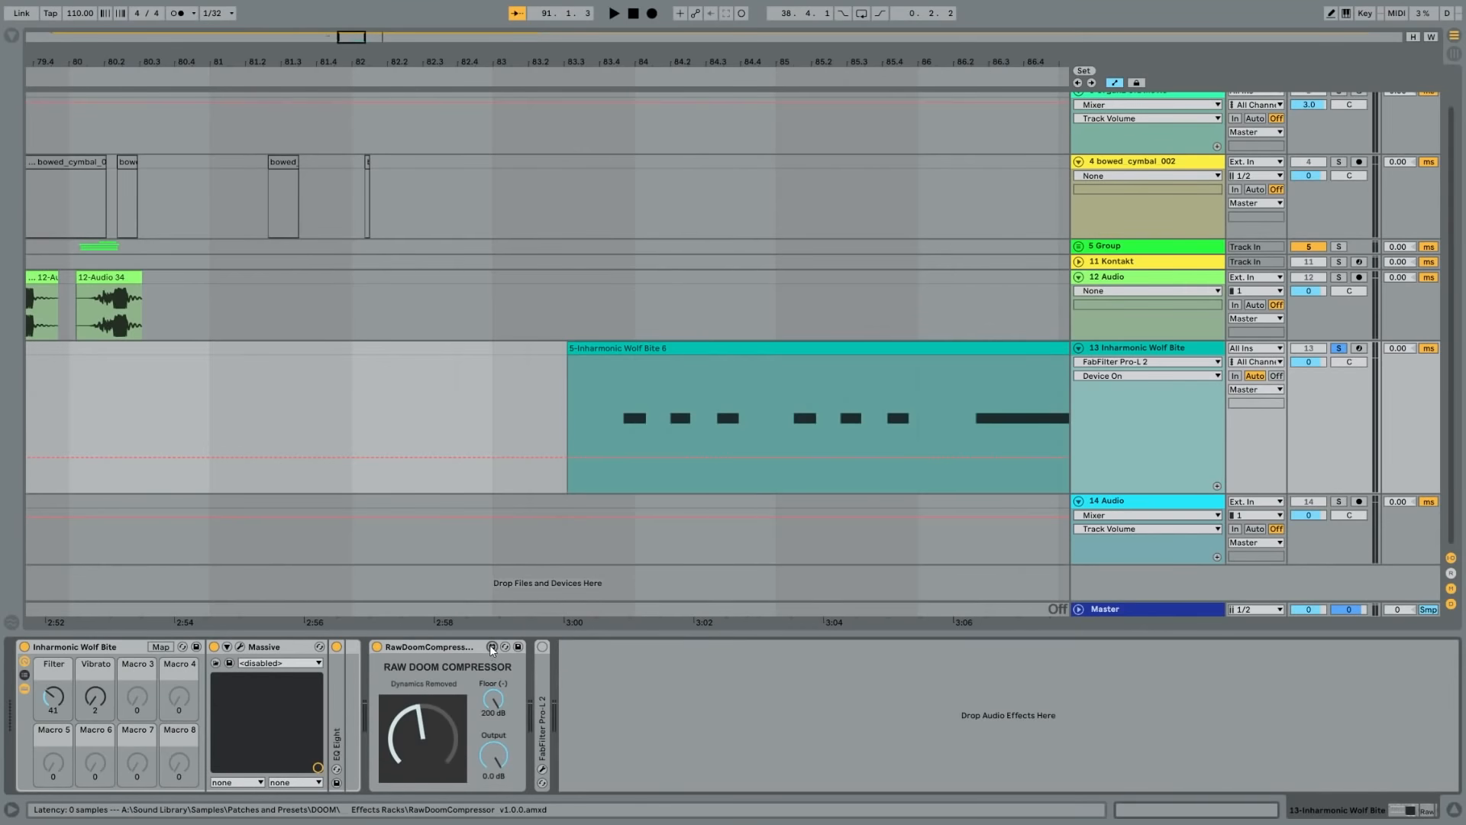
- Open the RawDoomCompressor device in its Max editor and examine the full patch outside presentation mode
left_click(488, 644)
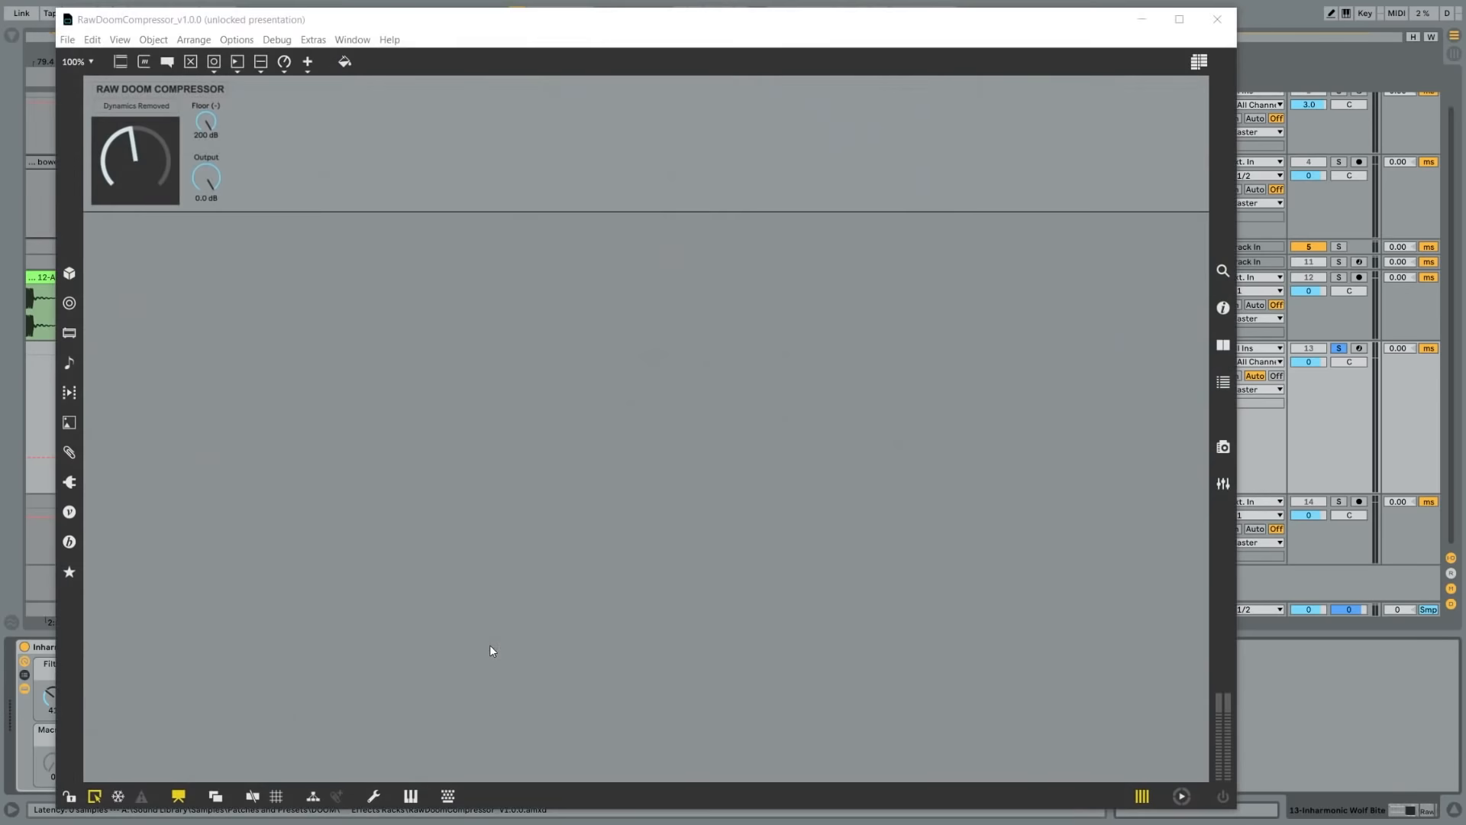
left_click(179, 799)
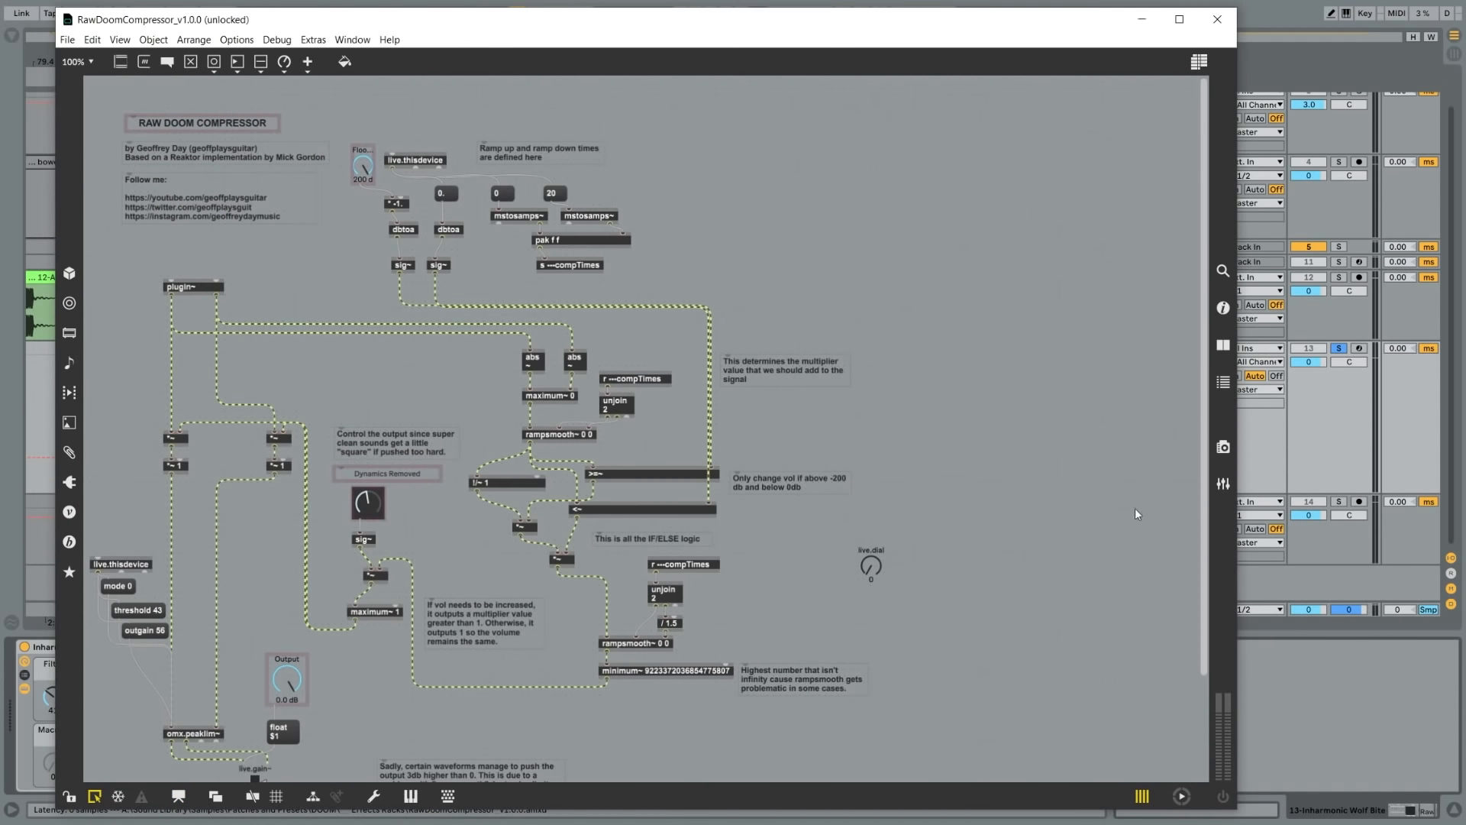
left_click_drag(1202, 479, 1207, 589)
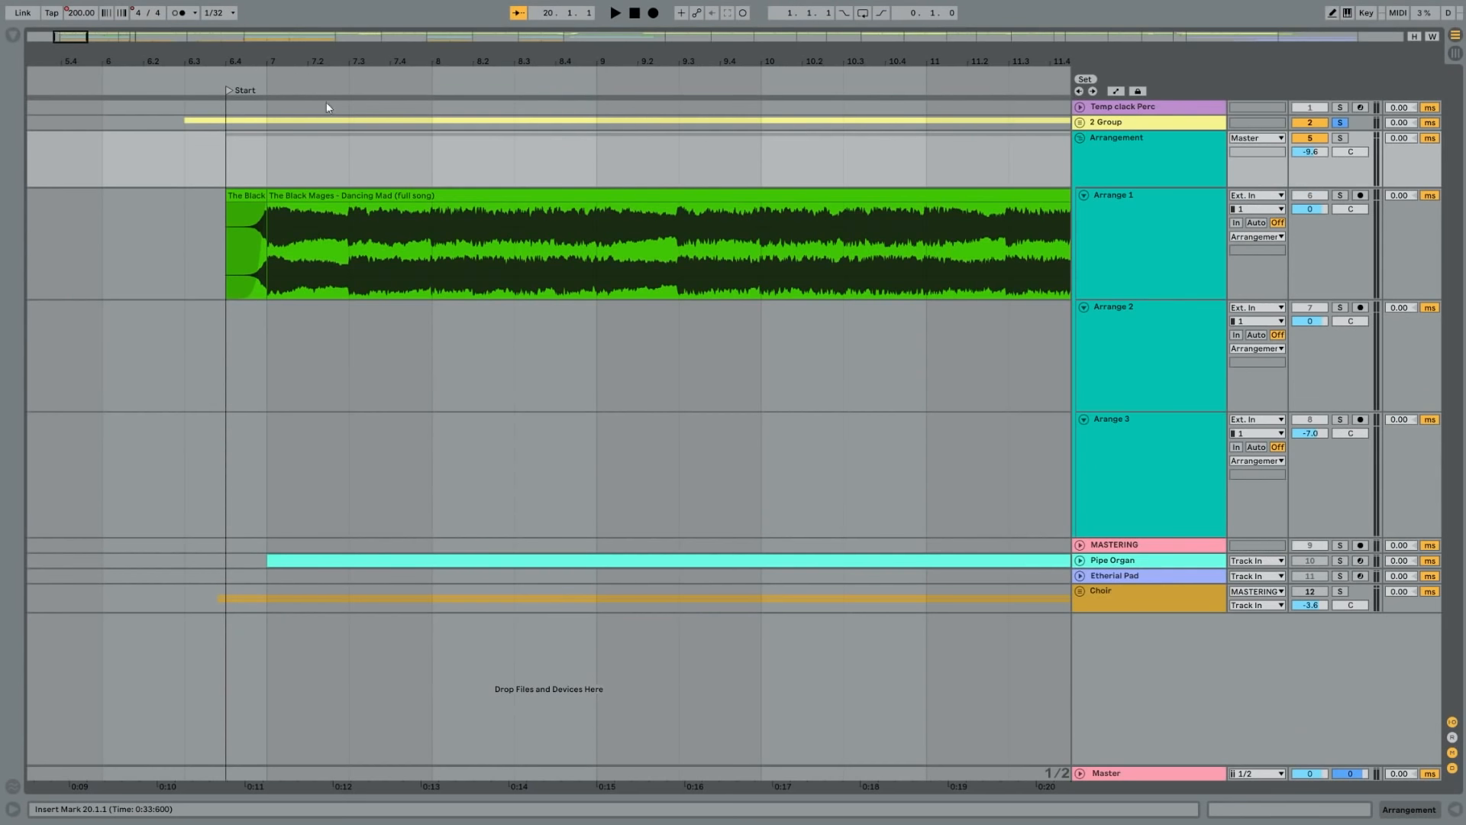
- Examine the section locators and the Dancing Mad reference clips along the arrangement
left_click_drag(252, 61, 35, 11)
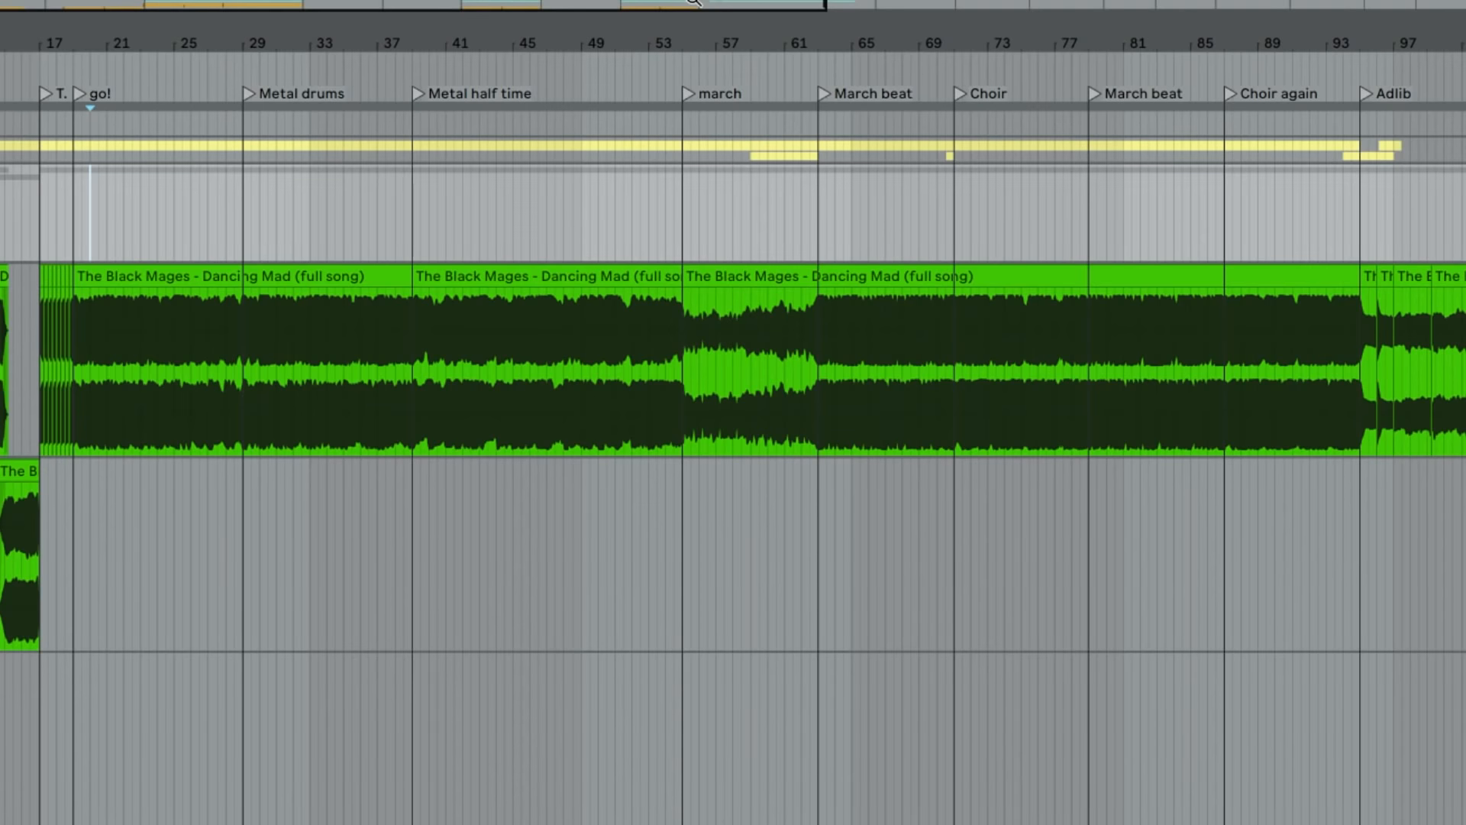
scroll(733, 413, "right", 15)
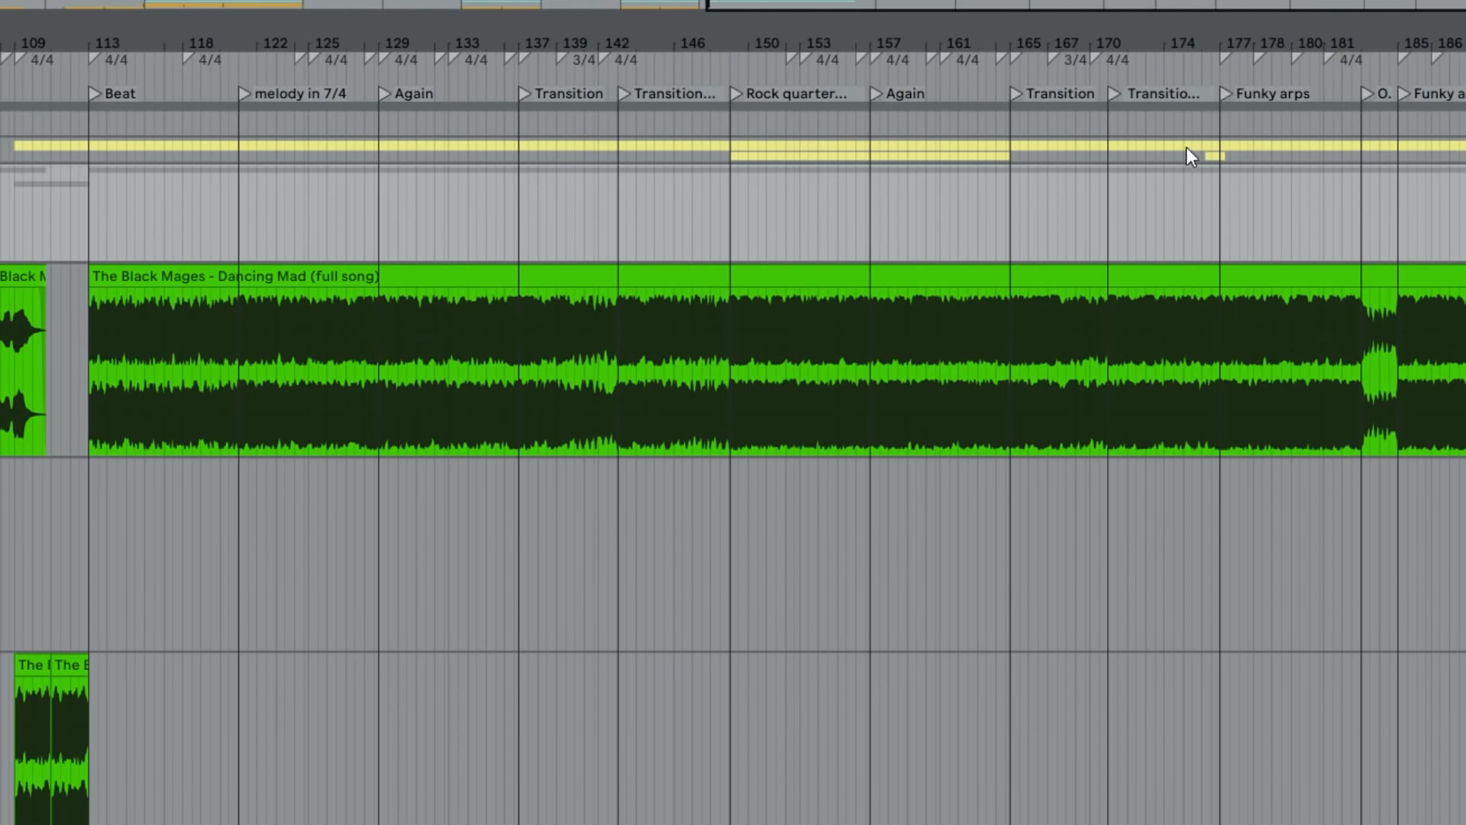
scroll(1185, 147, "right", 4)
scroll(1120, 128, "up", 3)
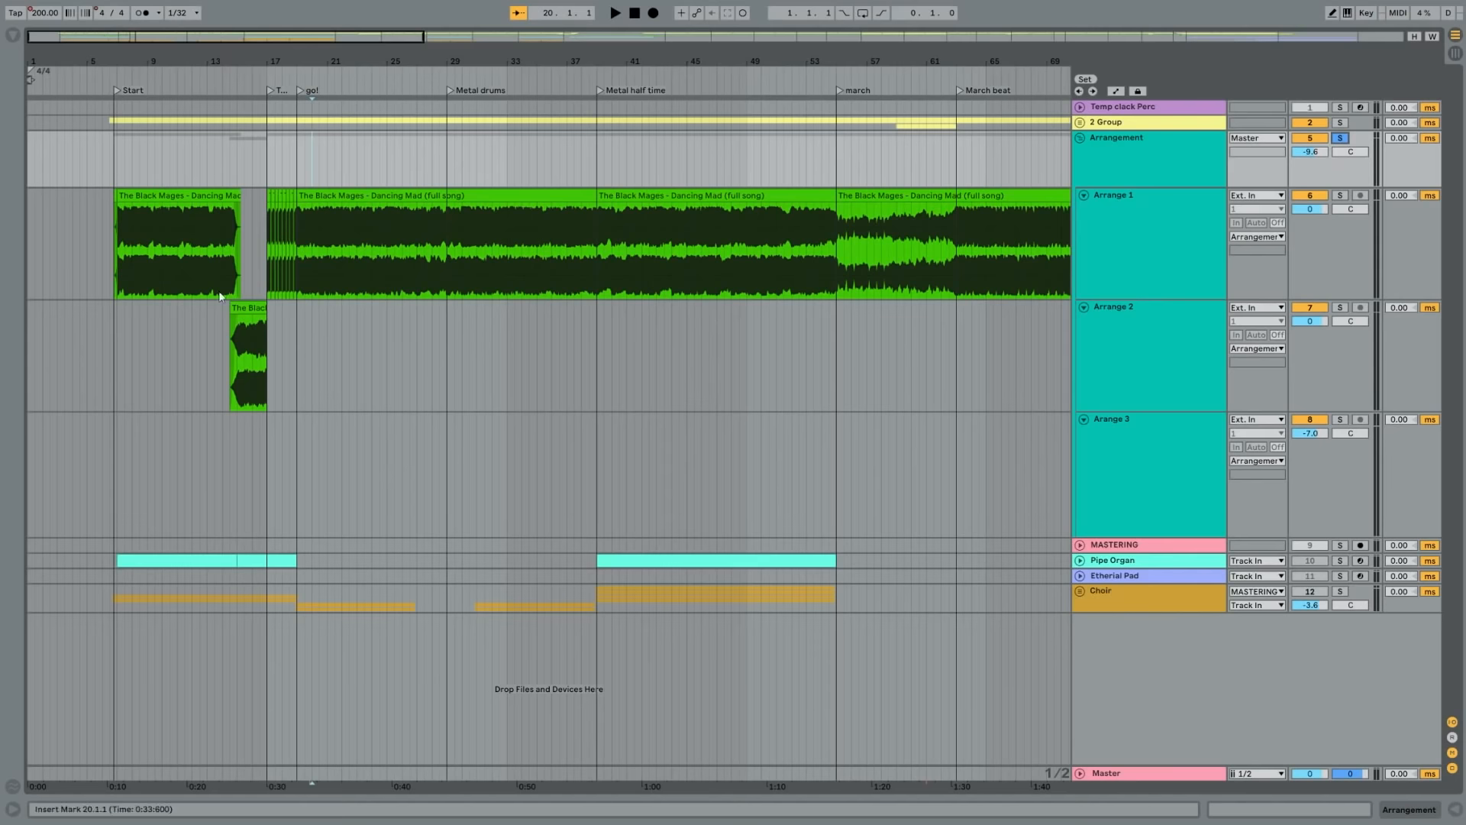
- Play the Mouth Ref recordings from Metal drums into Metal half time, and review them across the whole song
left_click_drag(145, 70, 342, 88)
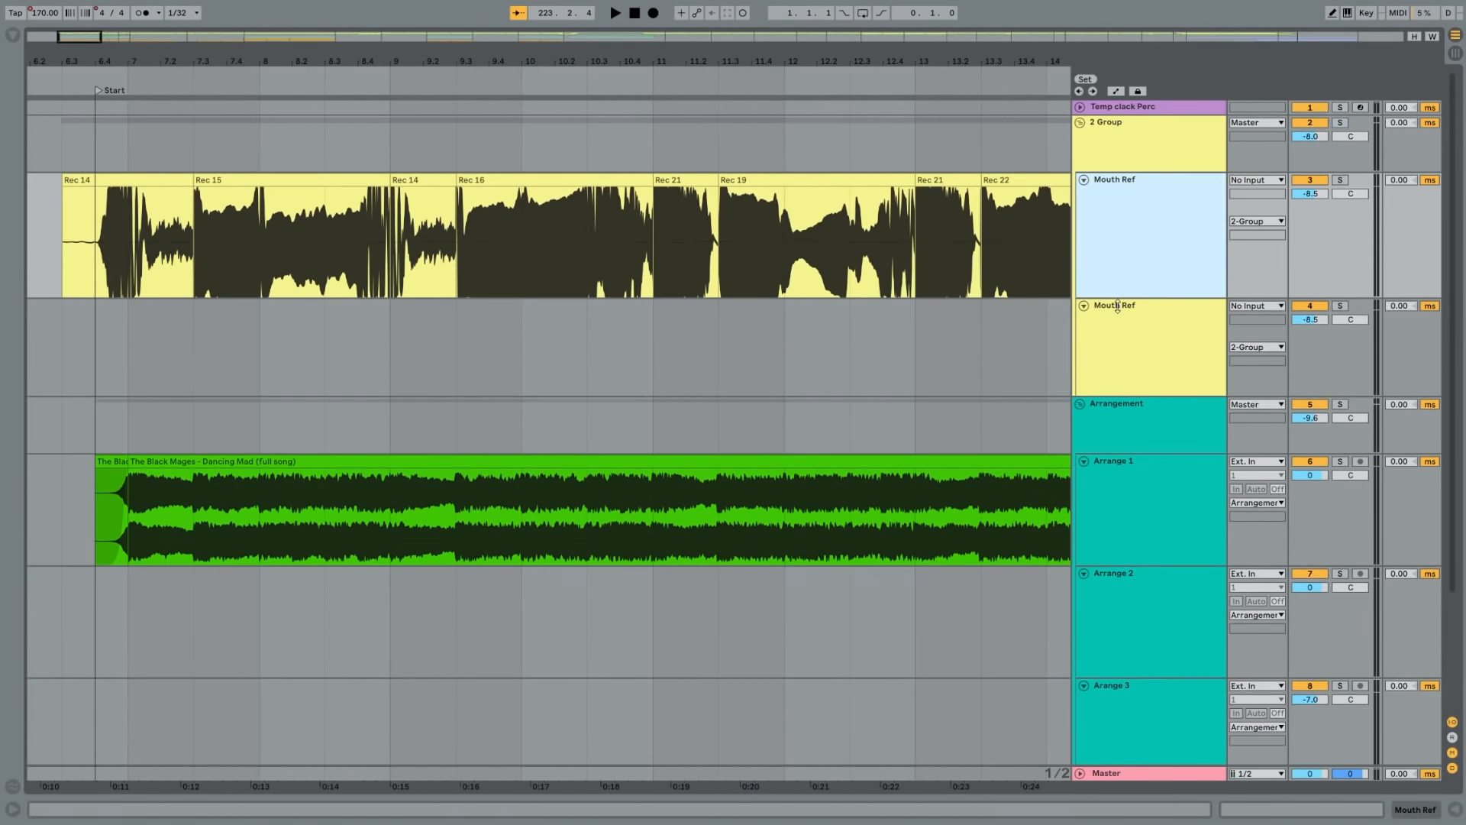
mouse_move(1125, 295)
left_mouse_down()
mouse_move(1125, 474)
mouse_move(1125, 294)
left_mouse_up()
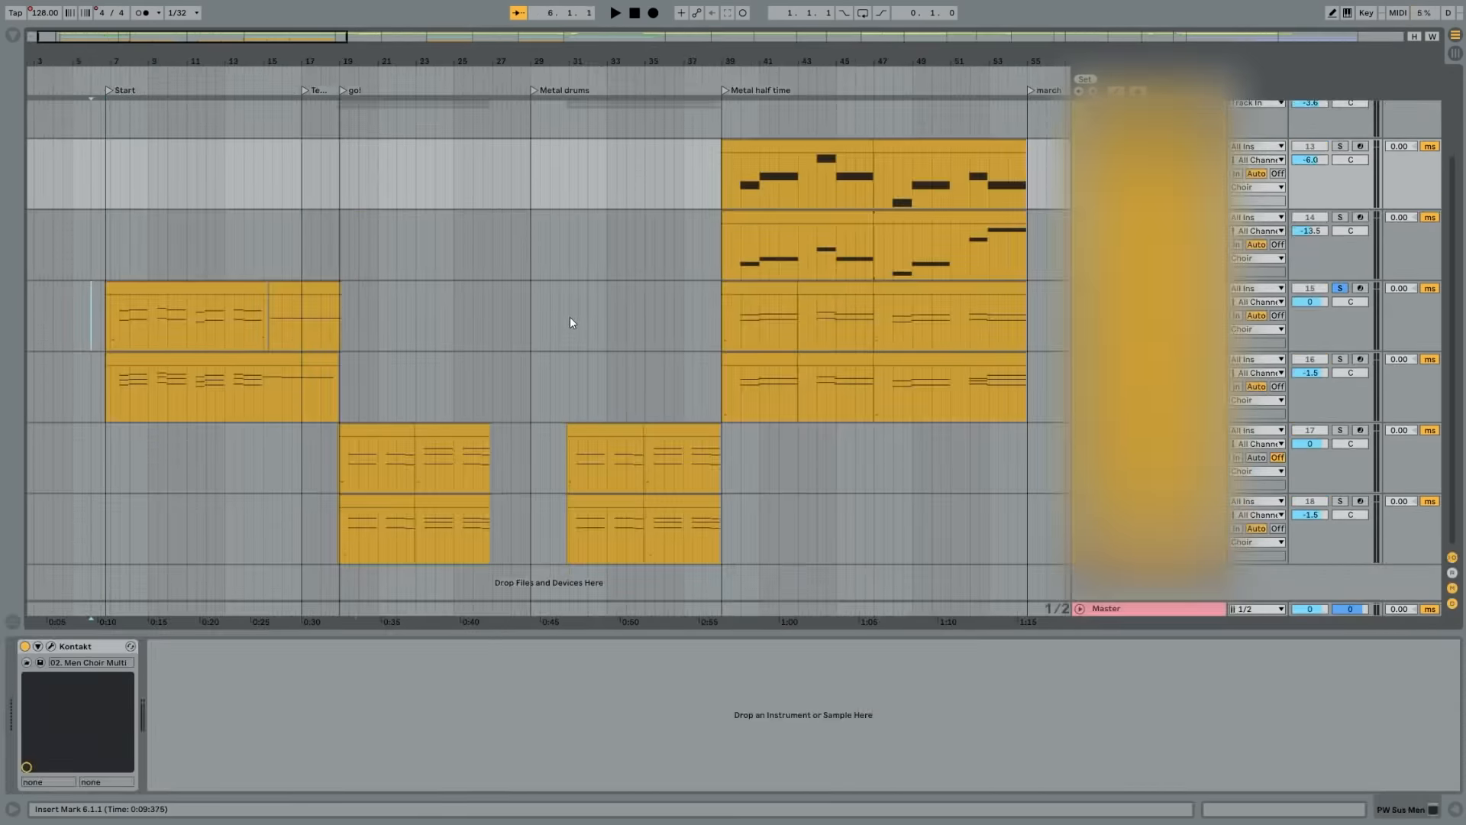
scroll(596, 314, "up", 1)
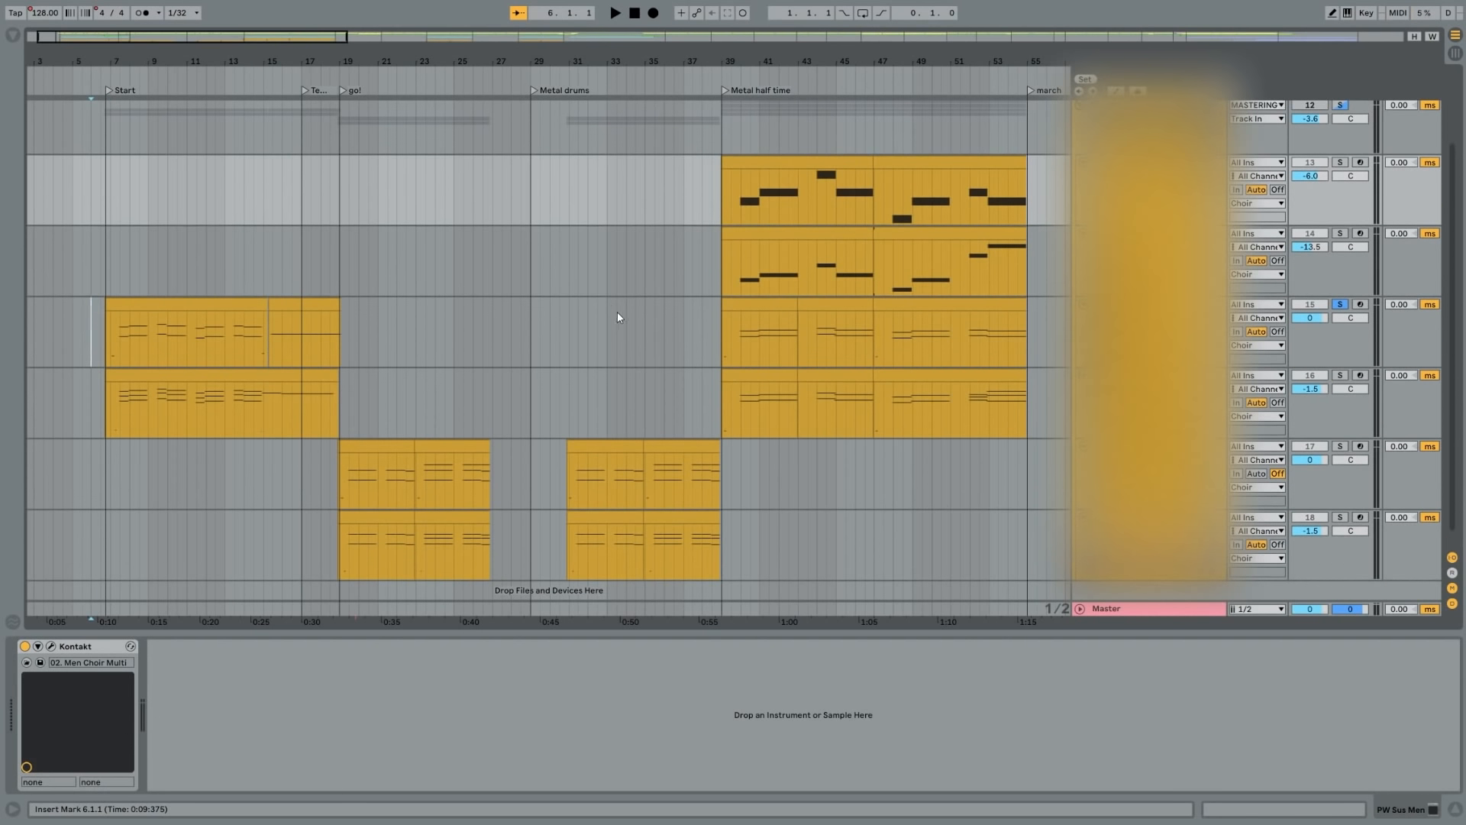
- Examine the choir MIDI clips and the Leeds Town Hall Organ instrument
scroll(632, 291, "up", 1)
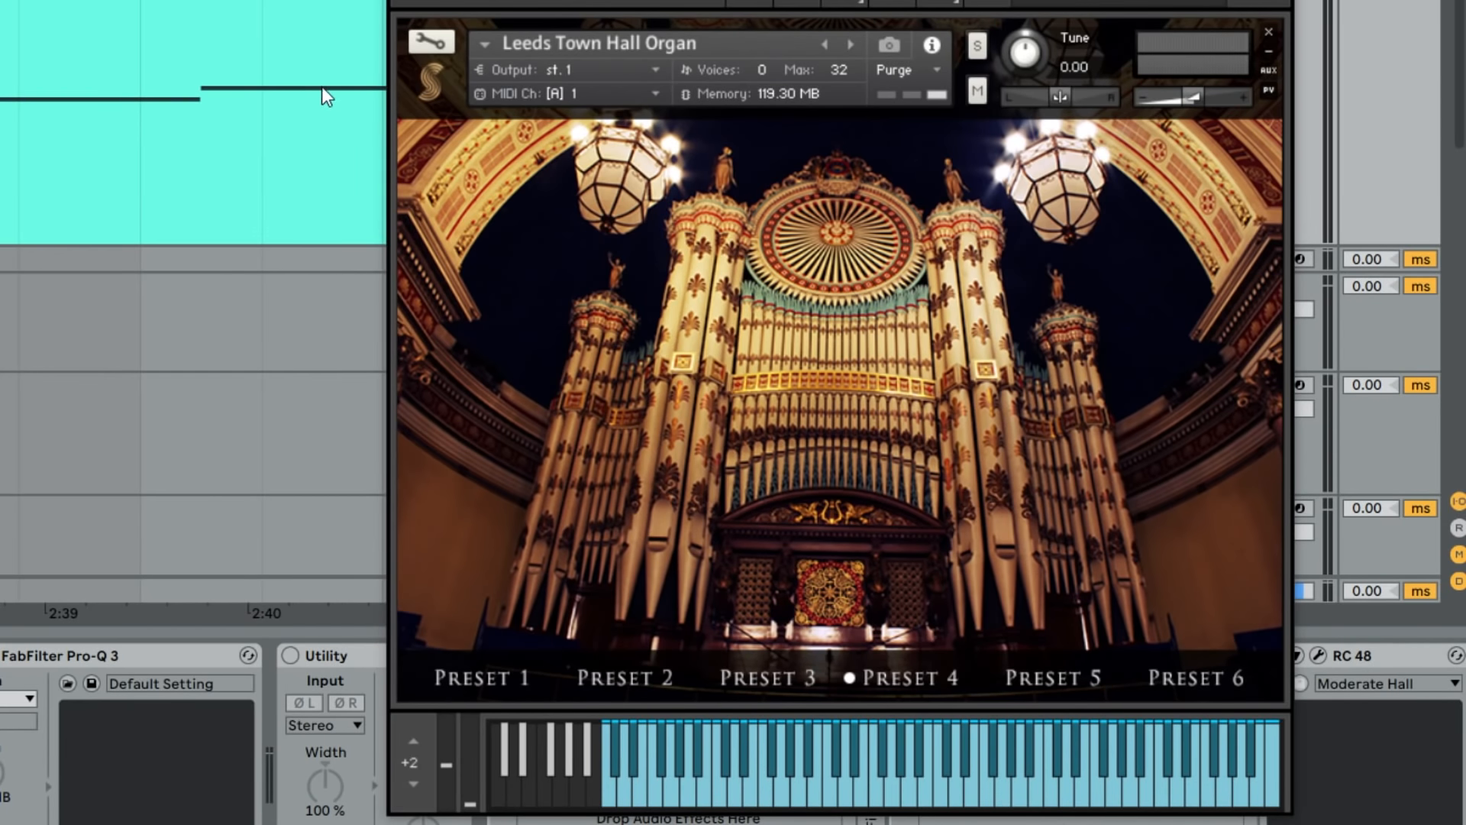
scroll(356, 158, "left", 3)
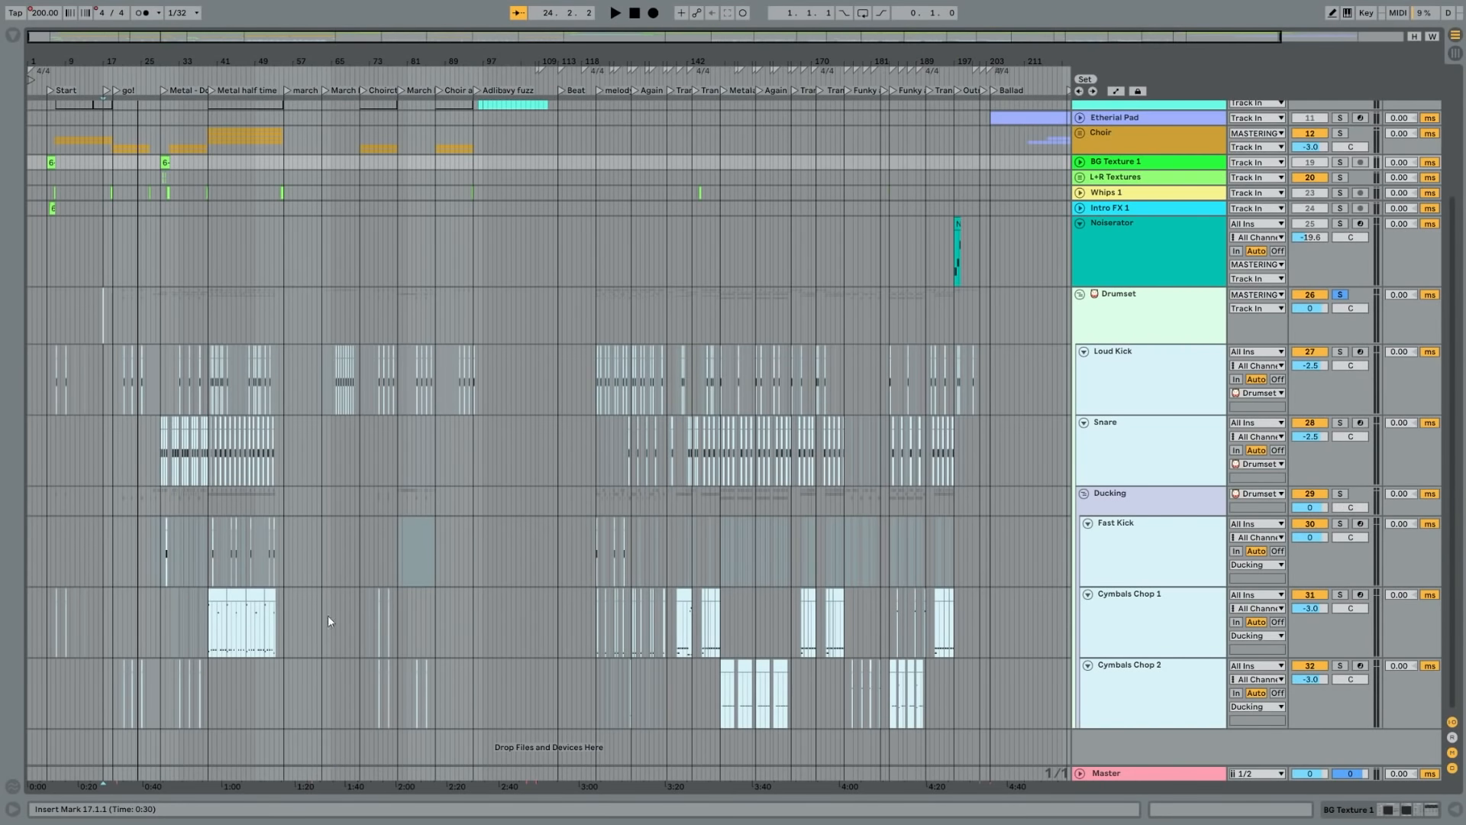
- Play the Drumset group leading into Metal half time and inspect its Superior Drummer kit
left_click_drag(256, 56, 257, 213)
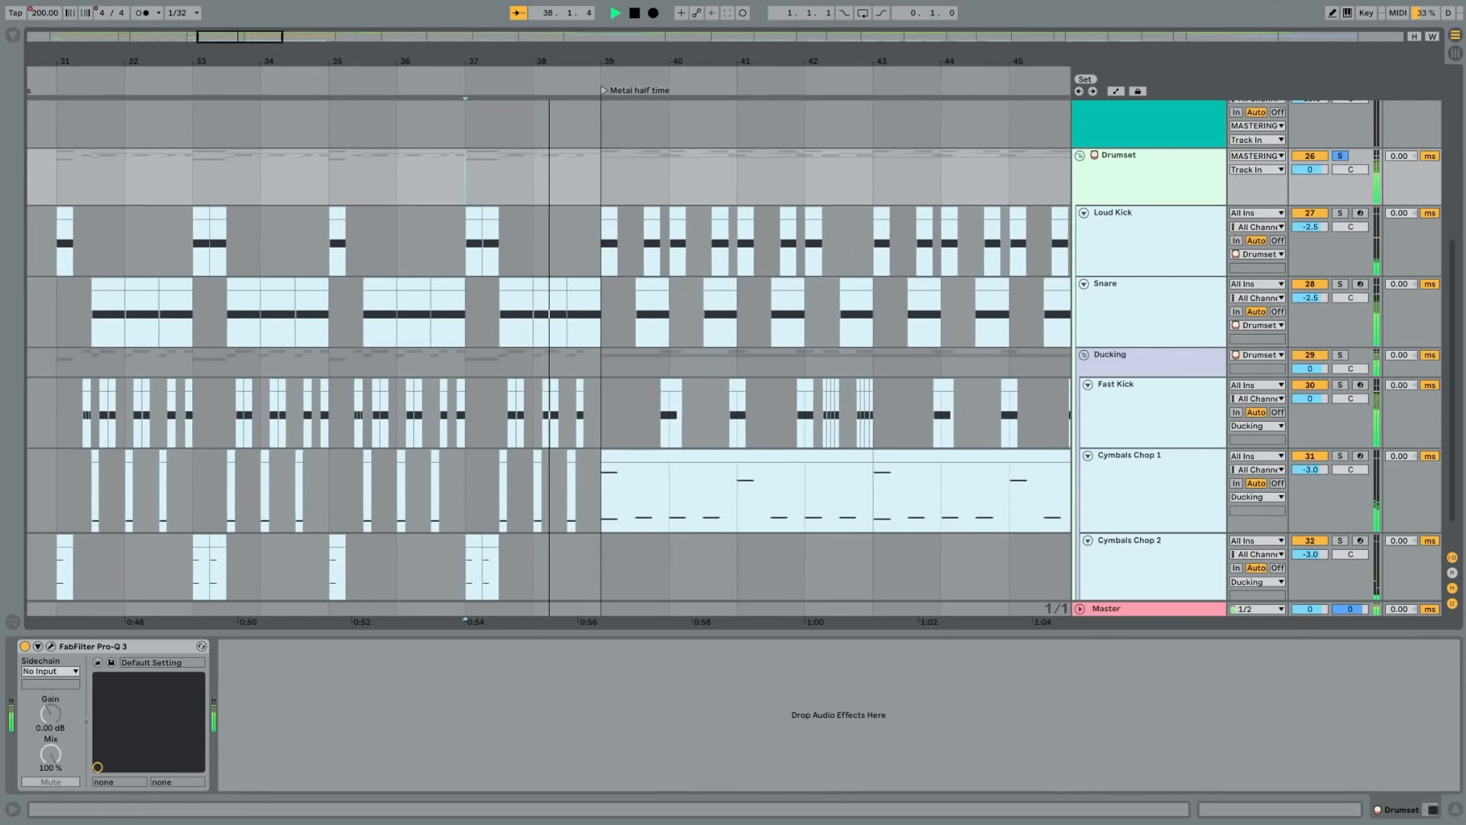
left_click(1457, 812)
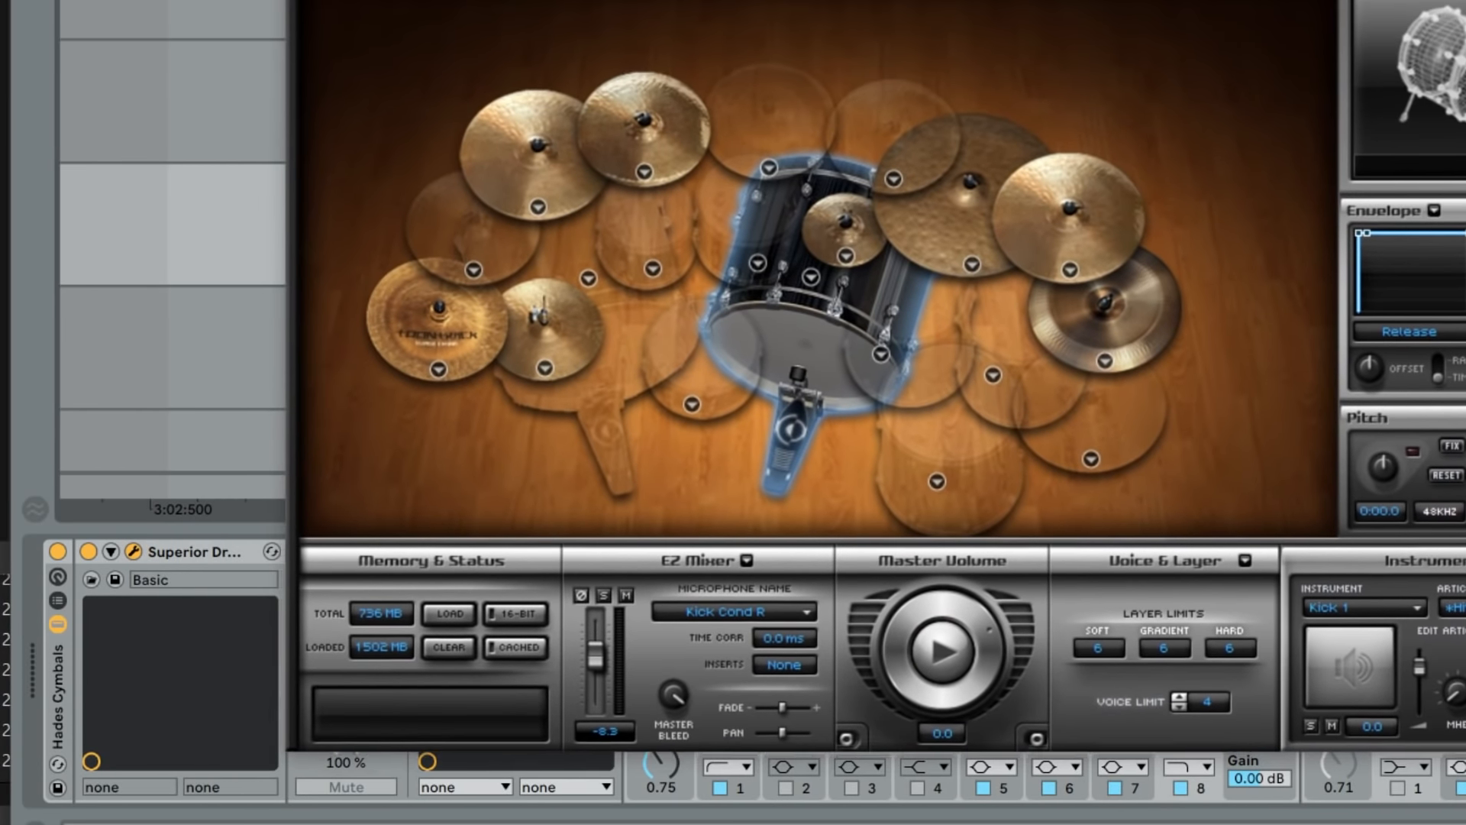
left_click_drag(817, 65, 810, 25)
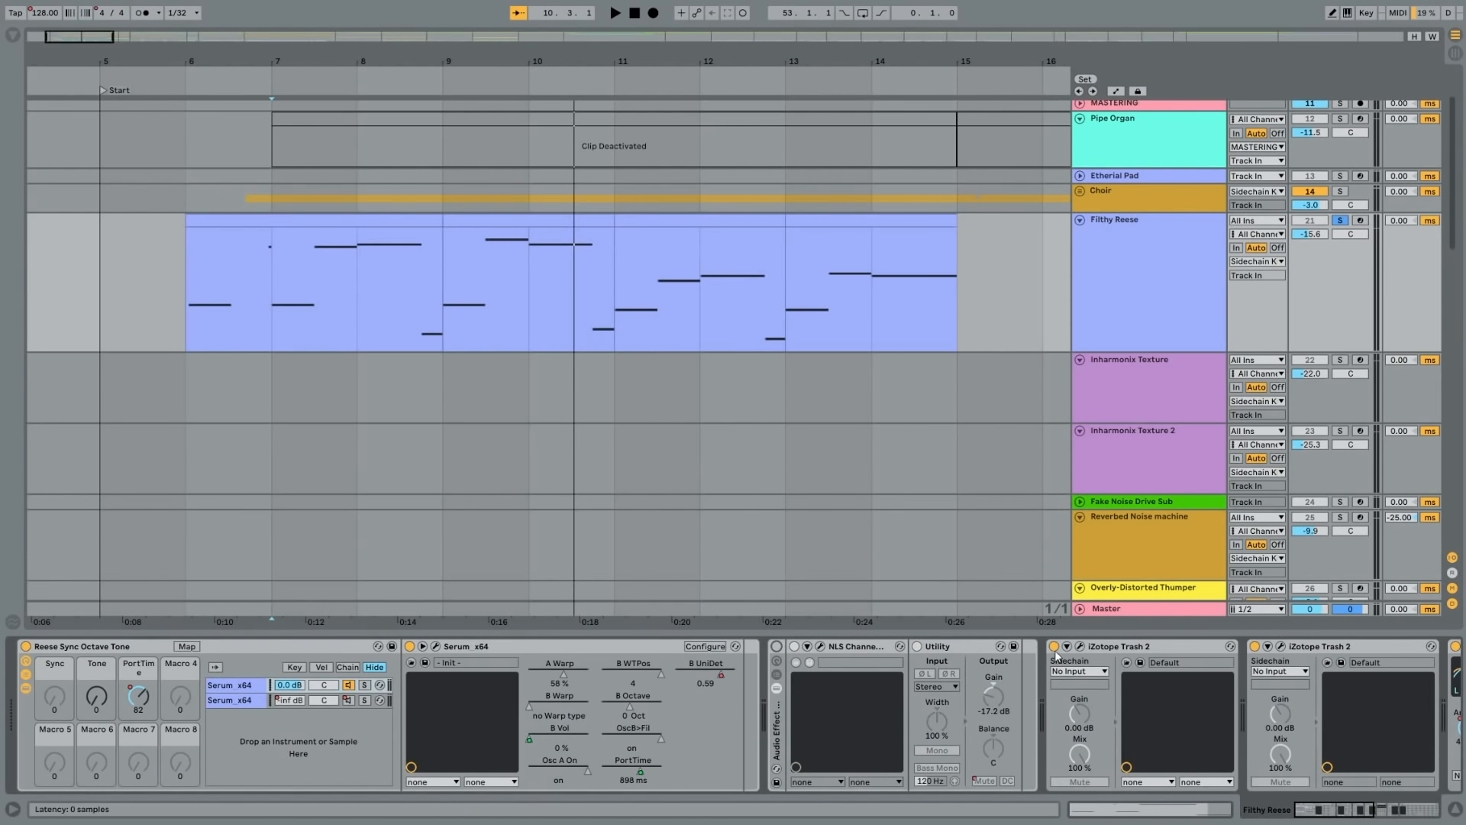
- Fold the two iZotope Trash 2 devices, Auto Pan and FabFilter Pro-Q 3 in the Filthy Reese device chain
double_click(1131, 648)
double_click(1176, 648)
double_click(1155, 646)
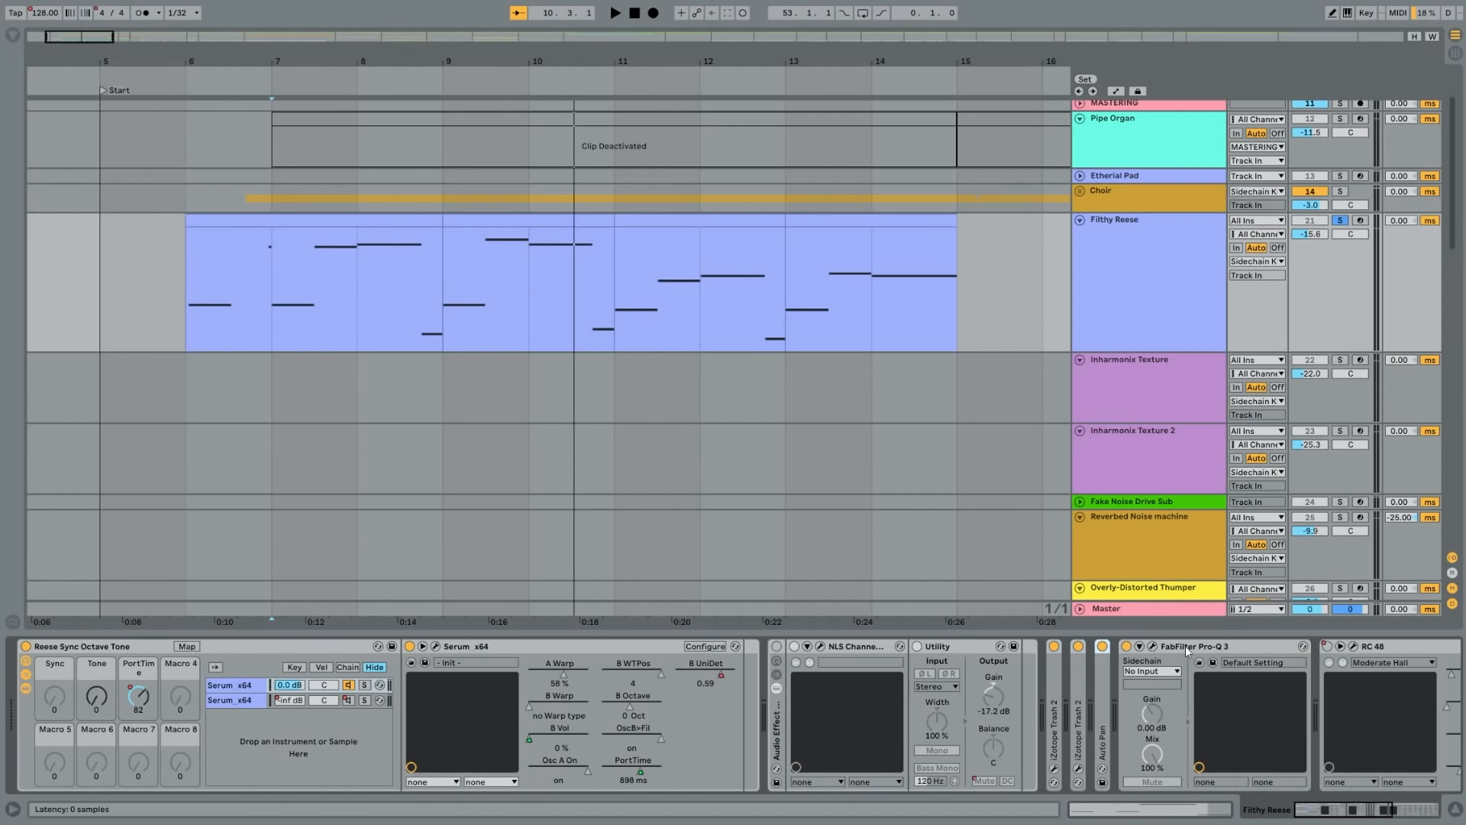
double_click(1180, 648)
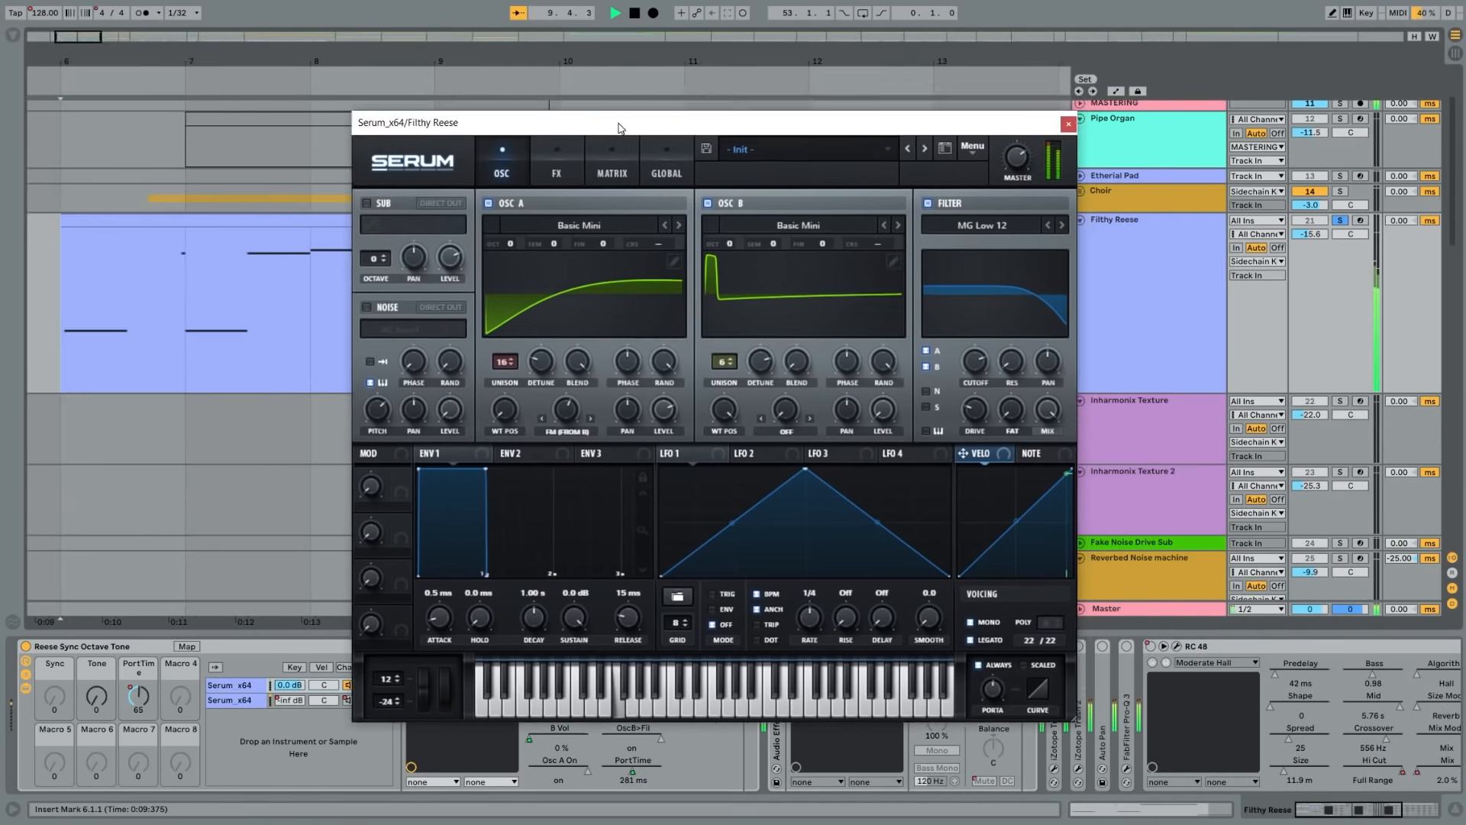
- Play the Filthy Reese clip from bar 6 and inspect its NLS Channel and iZotope Trash 2 plug-ins, dismissing the preset manager
left_click_drag(619, 124, 626, 89)
left_click(565, 125)
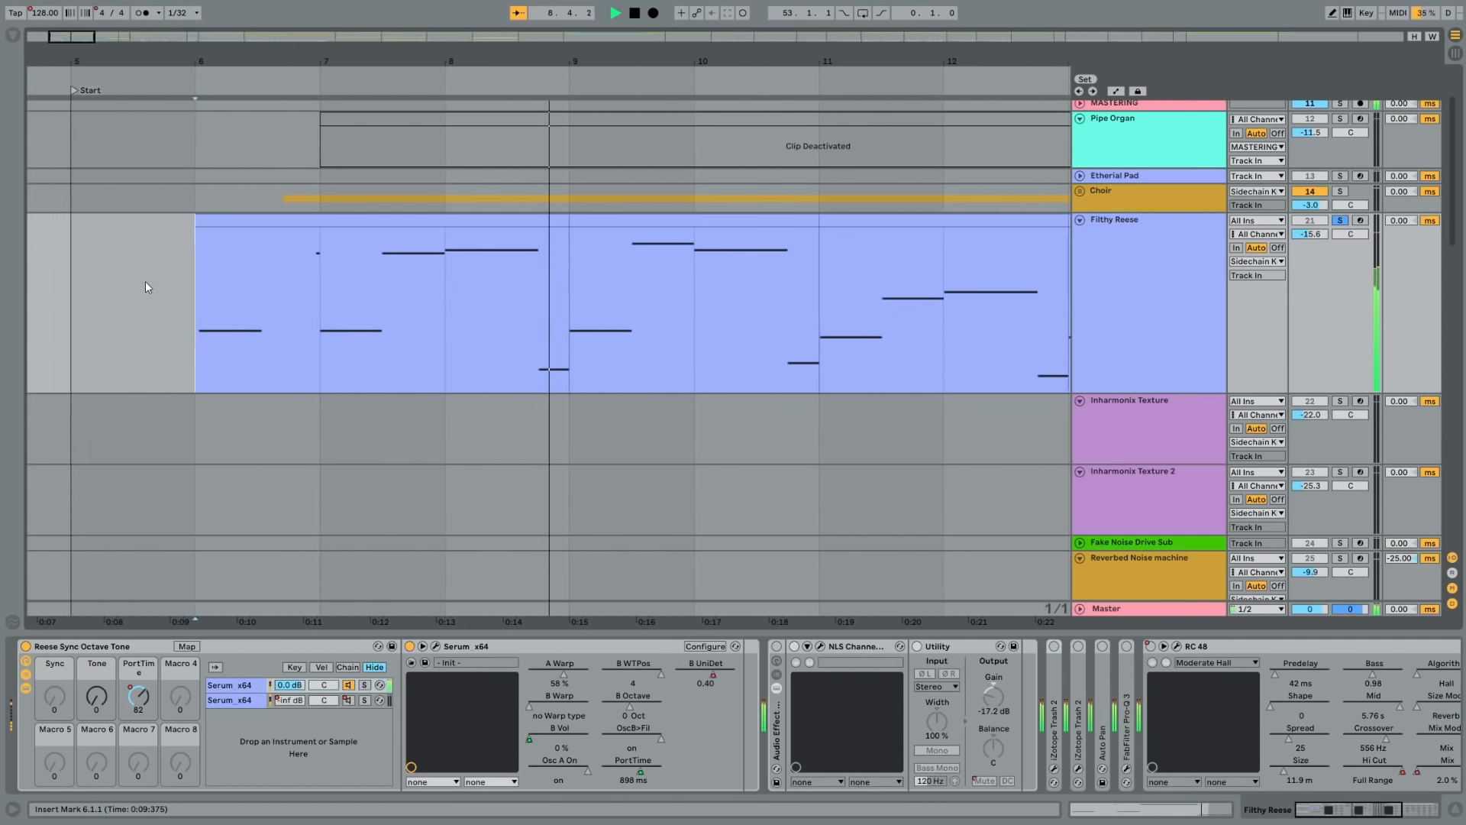
left_click(819, 647)
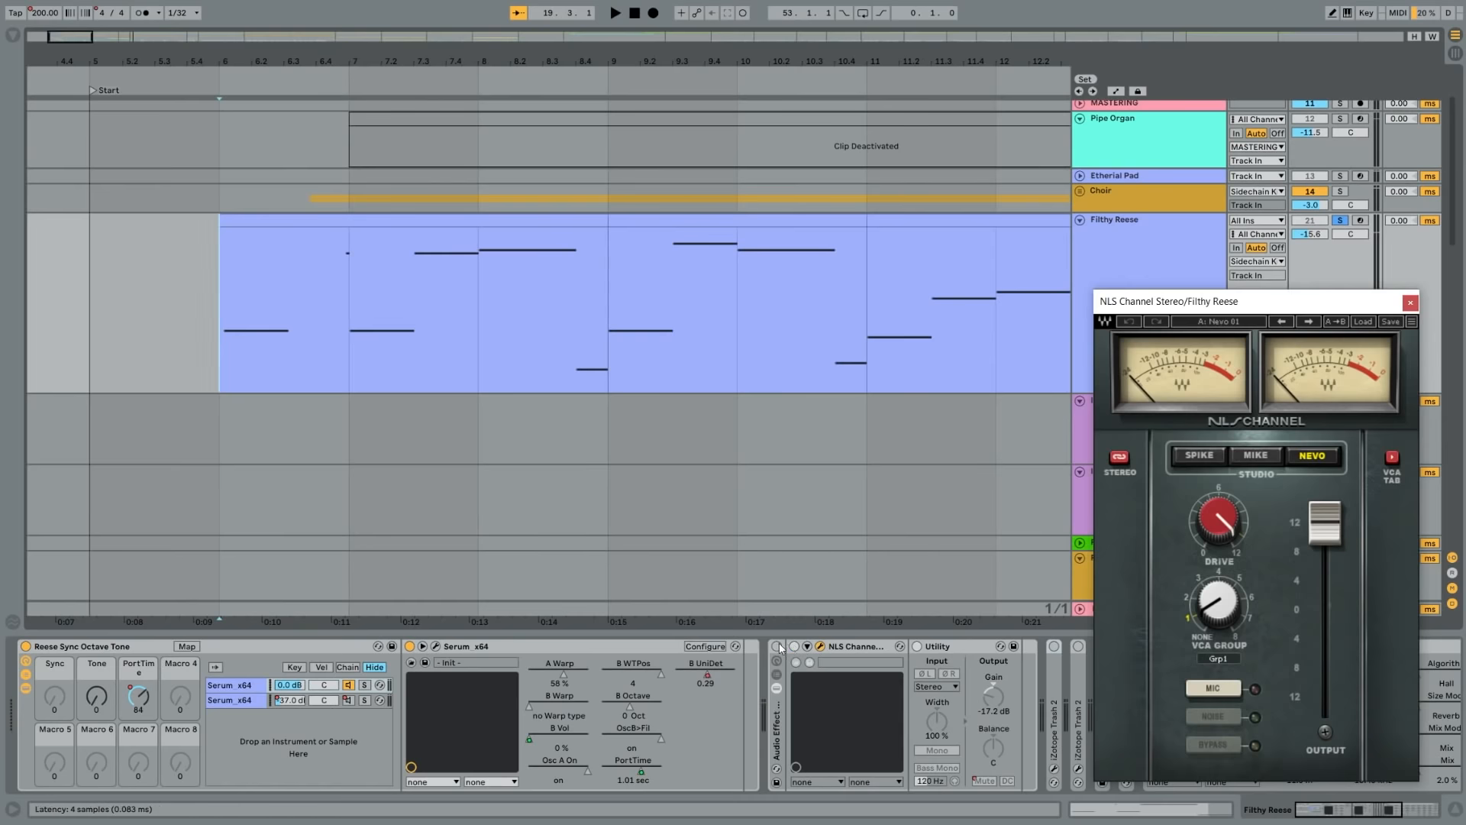
left_click_drag(1207, 310, 1090, 212)
key("space")
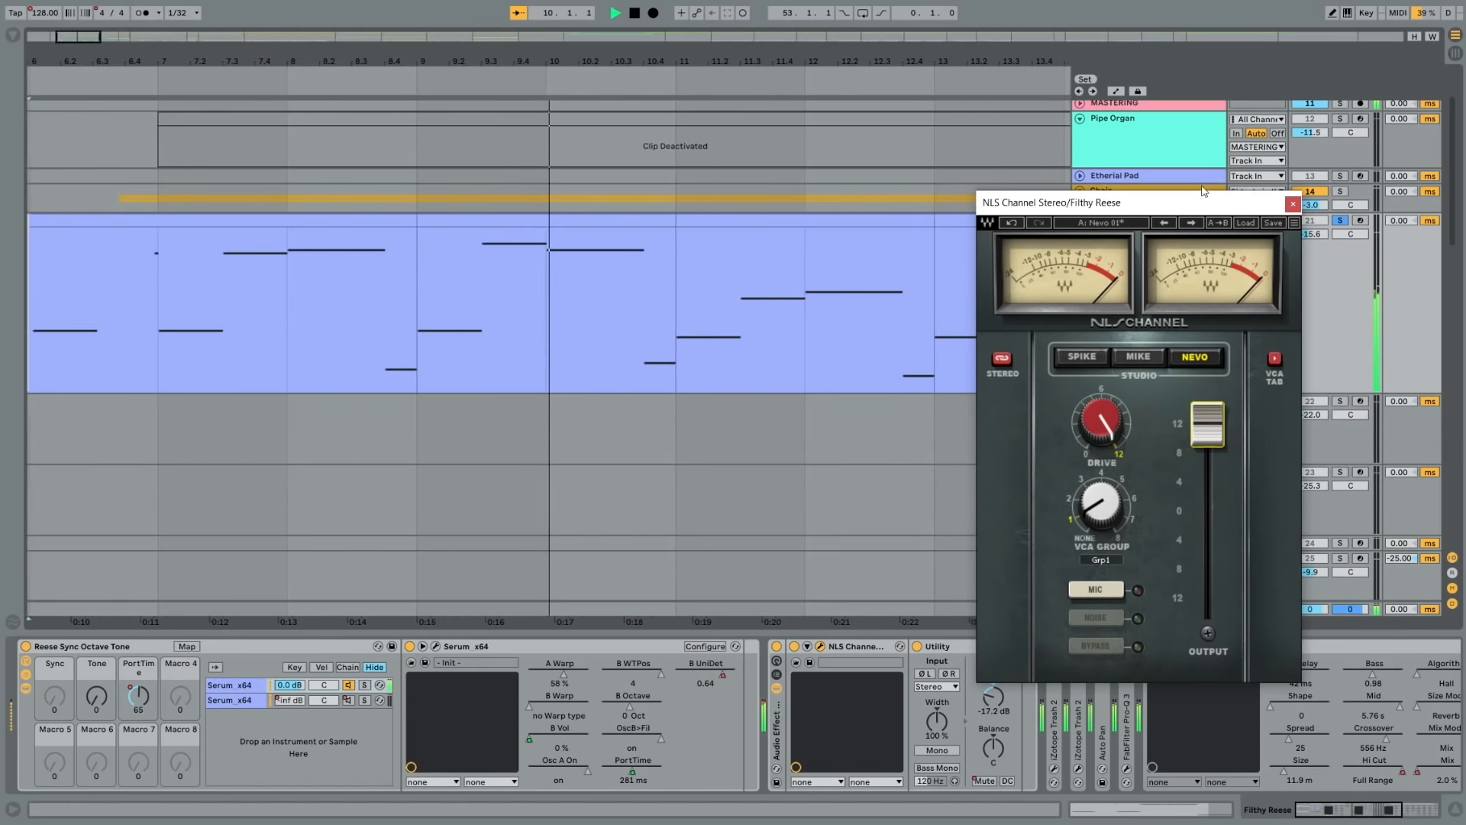
left_click_drag(1192, 206, 1126, 199)
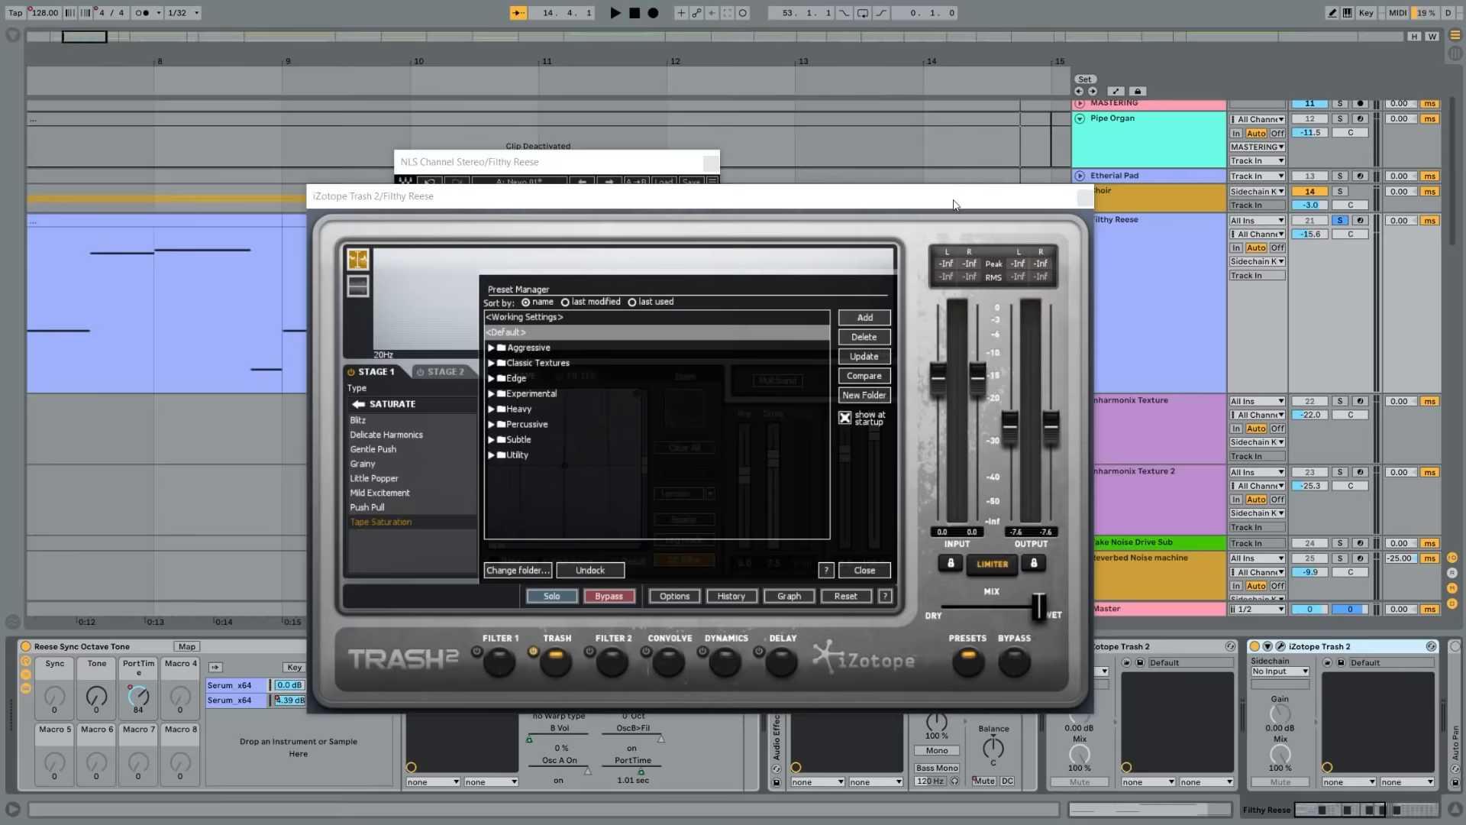
left_click_drag(764, 184, 1058, 210)
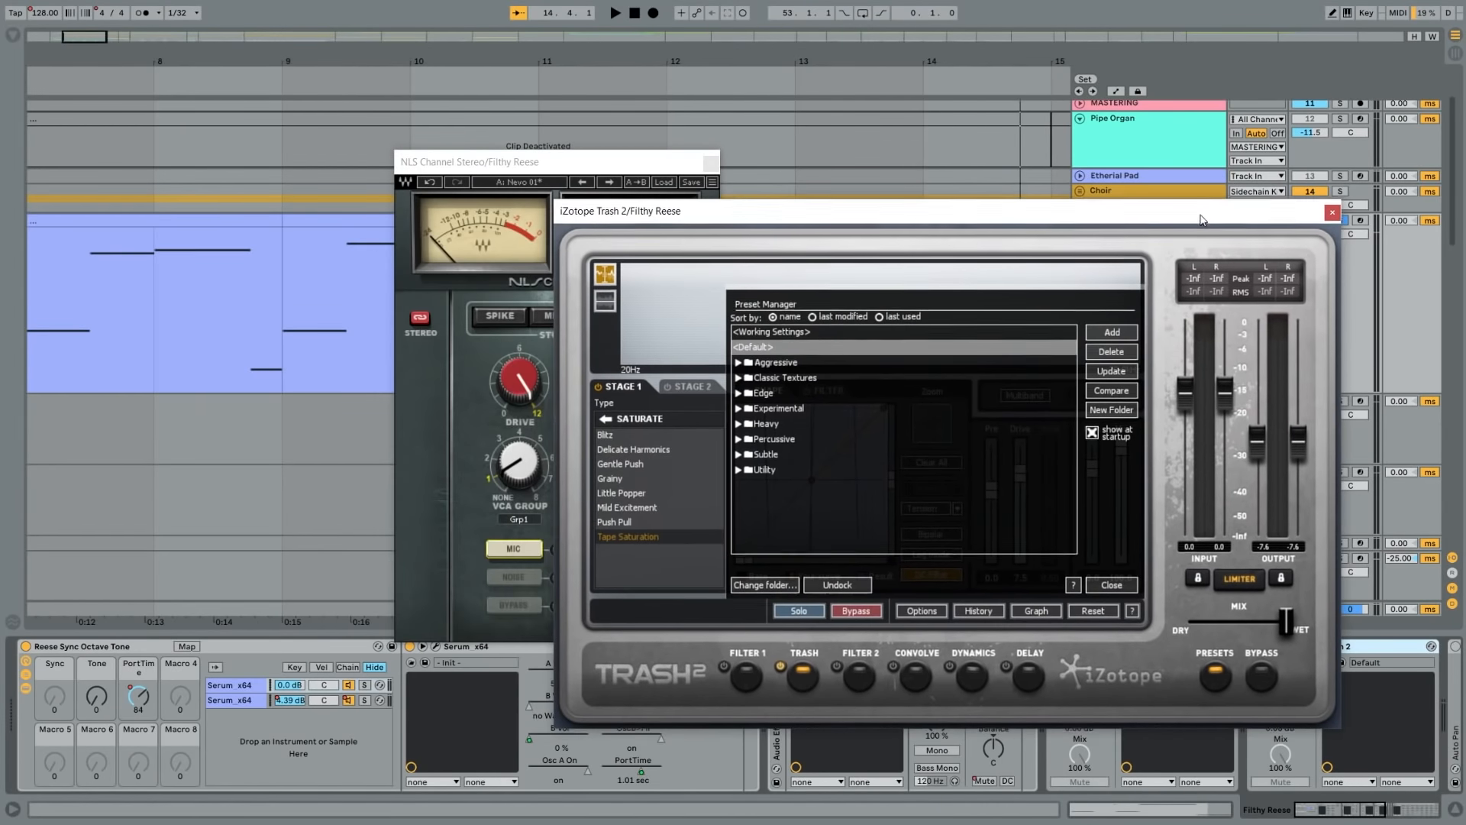
left_click(1112, 585)
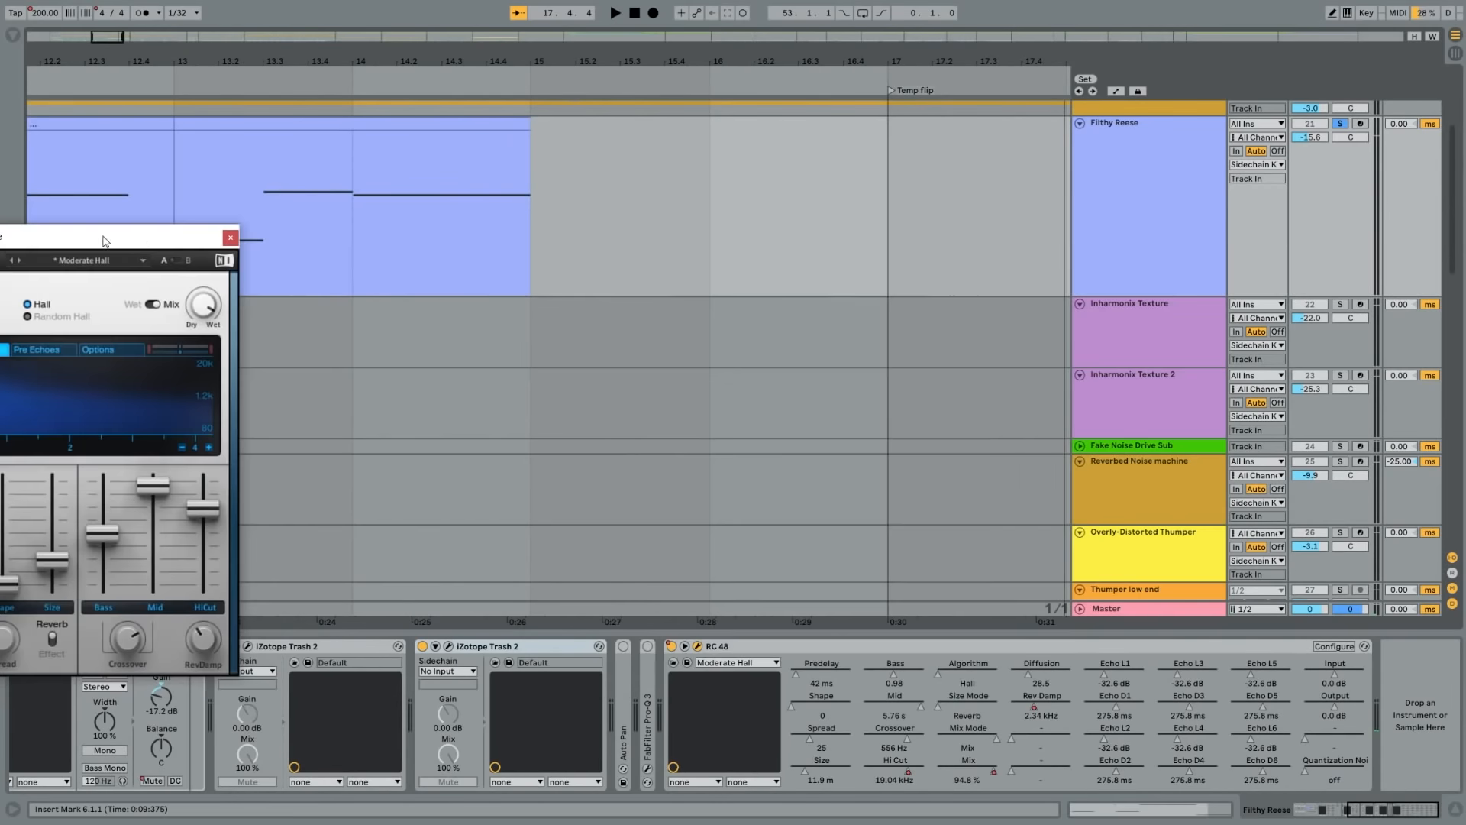
- Inspect the RC 48 reverb on Filthy Reese and the NLS Channel on Fake Noise Drive Sub
left_click_drag(102, 243, 857, 219)
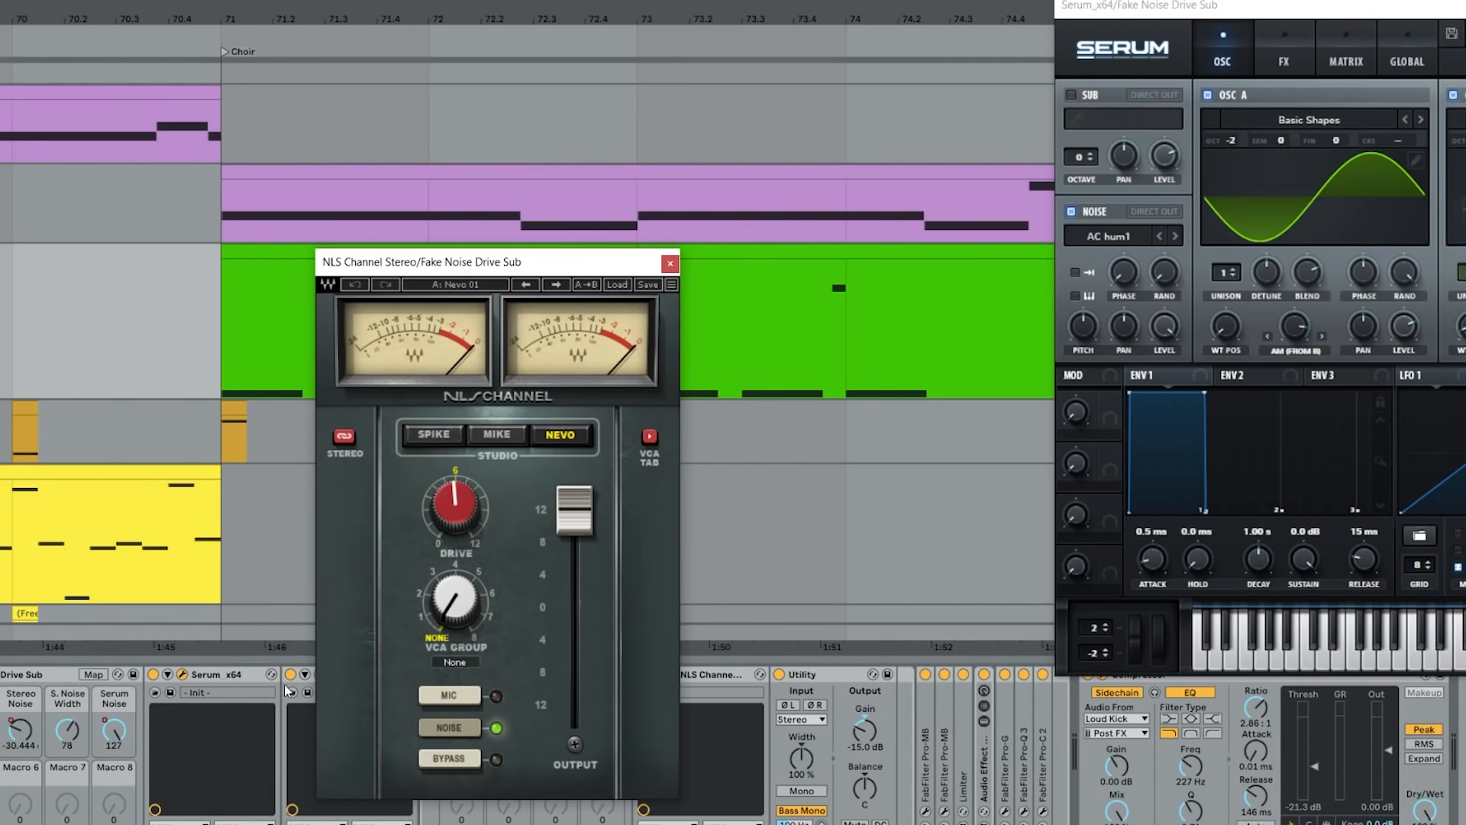
left_click_drag(543, 263, 883, 246)
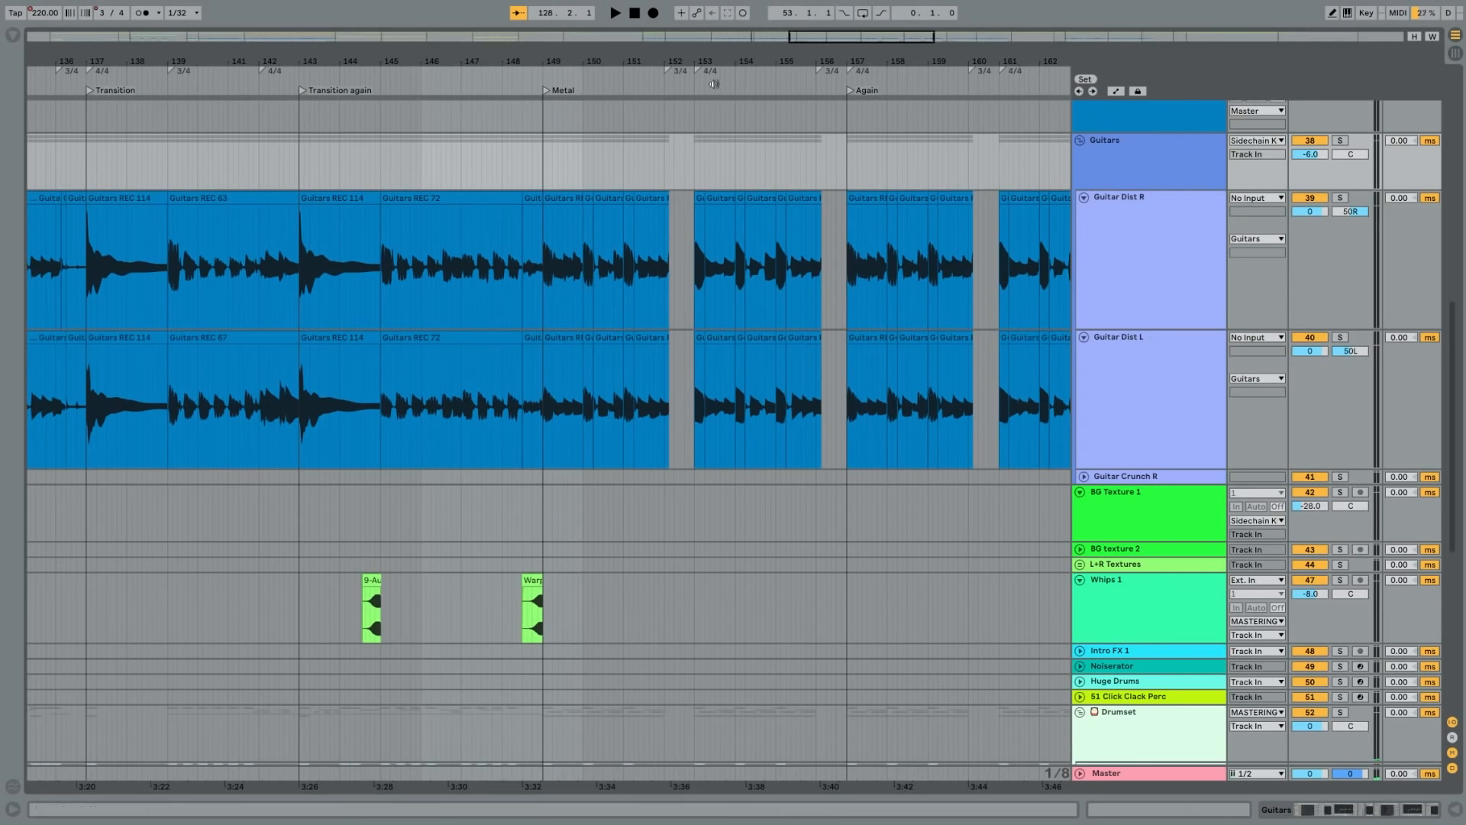
- Examine the Guitar Dist R and Guitar Dist L clips in the Metal guitar section
left_click_drag(857, 32, 489, 137)
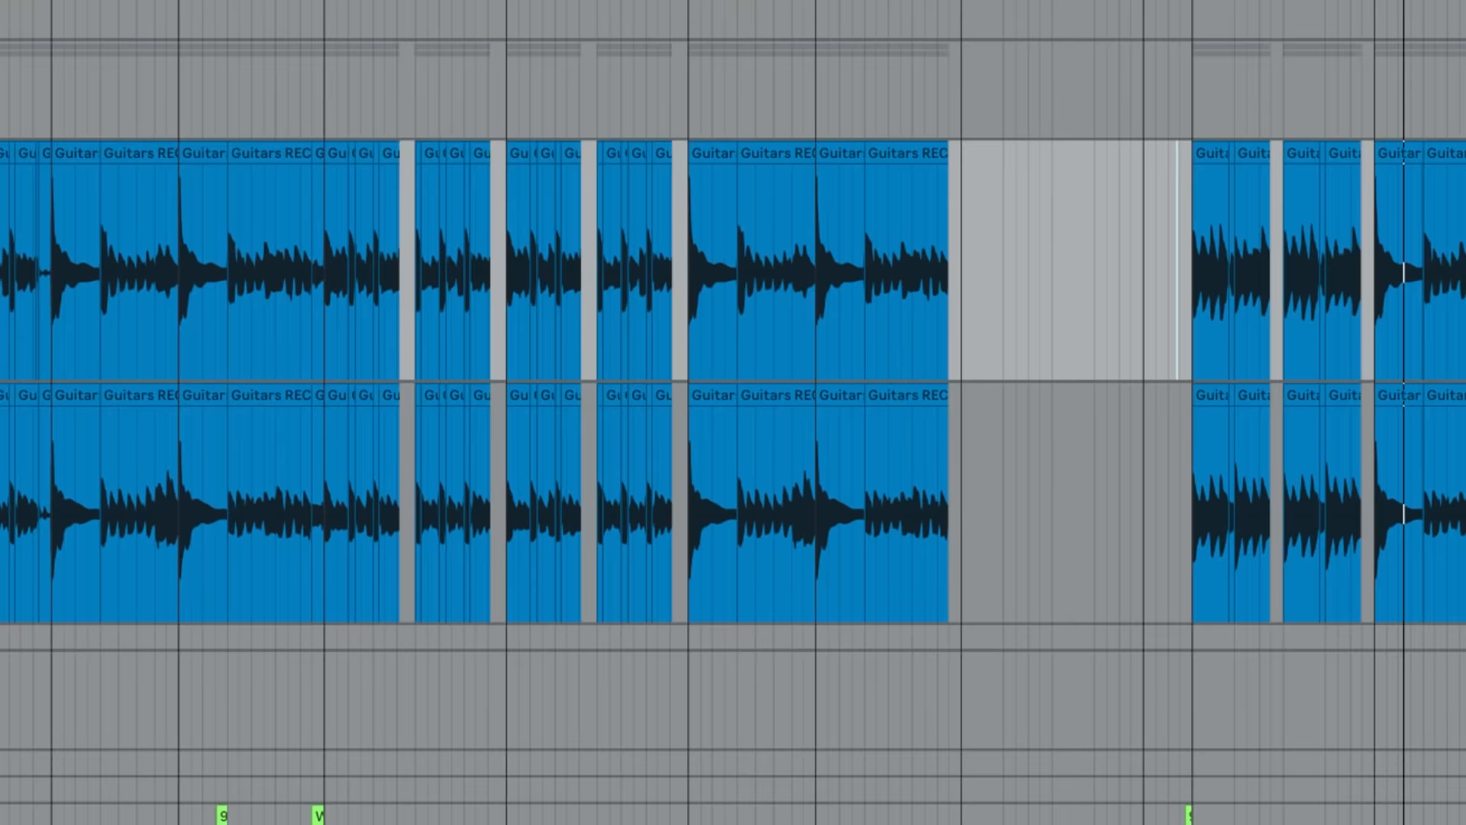
scroll(733, 382, "left", 5)
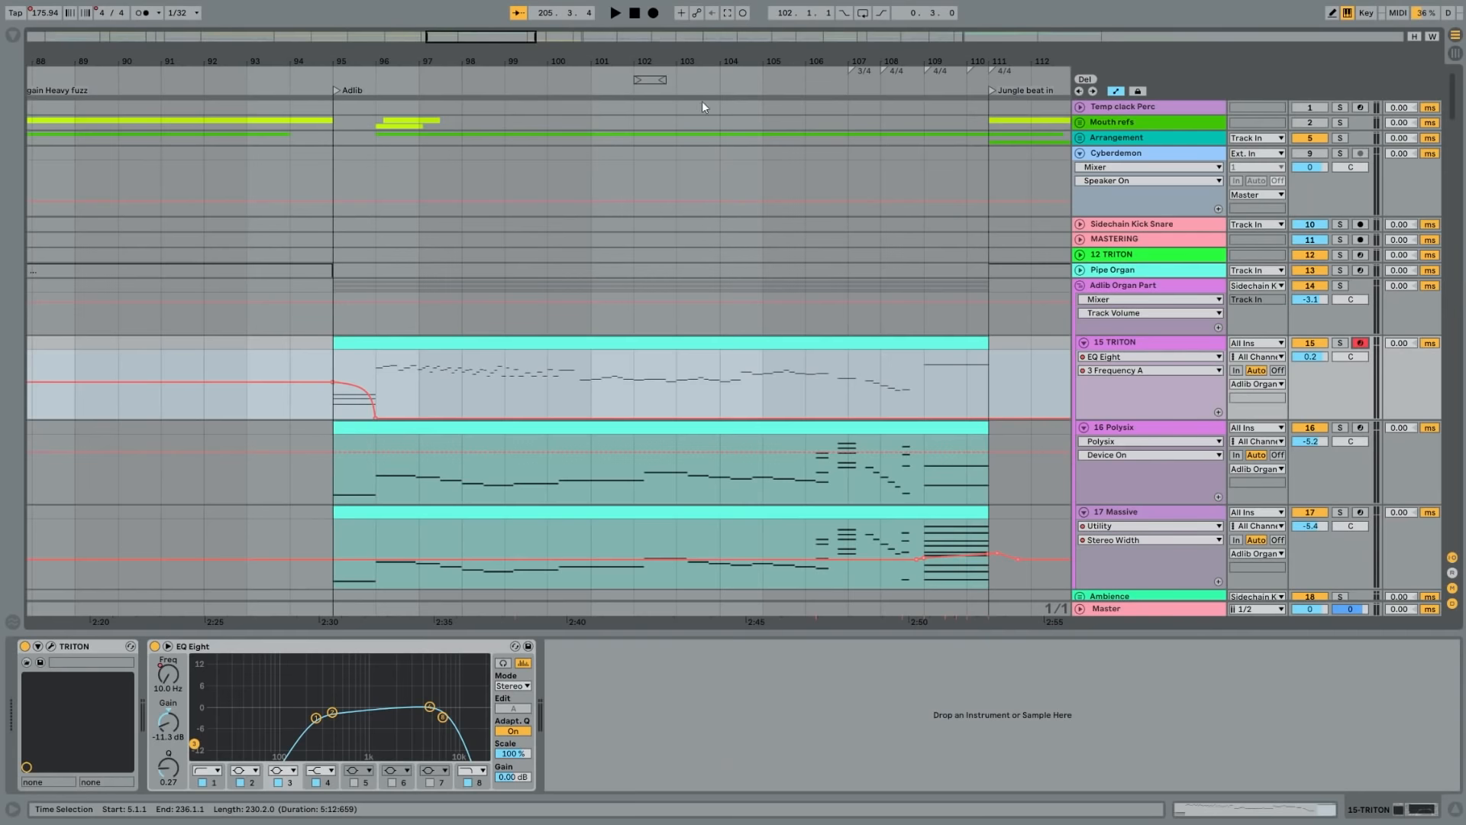
- Play the Pipe Organ part of the Adlib section and inspect the TRITON instrument in the Adlib Organ Part group
scroll(717, 173, "down", 3)
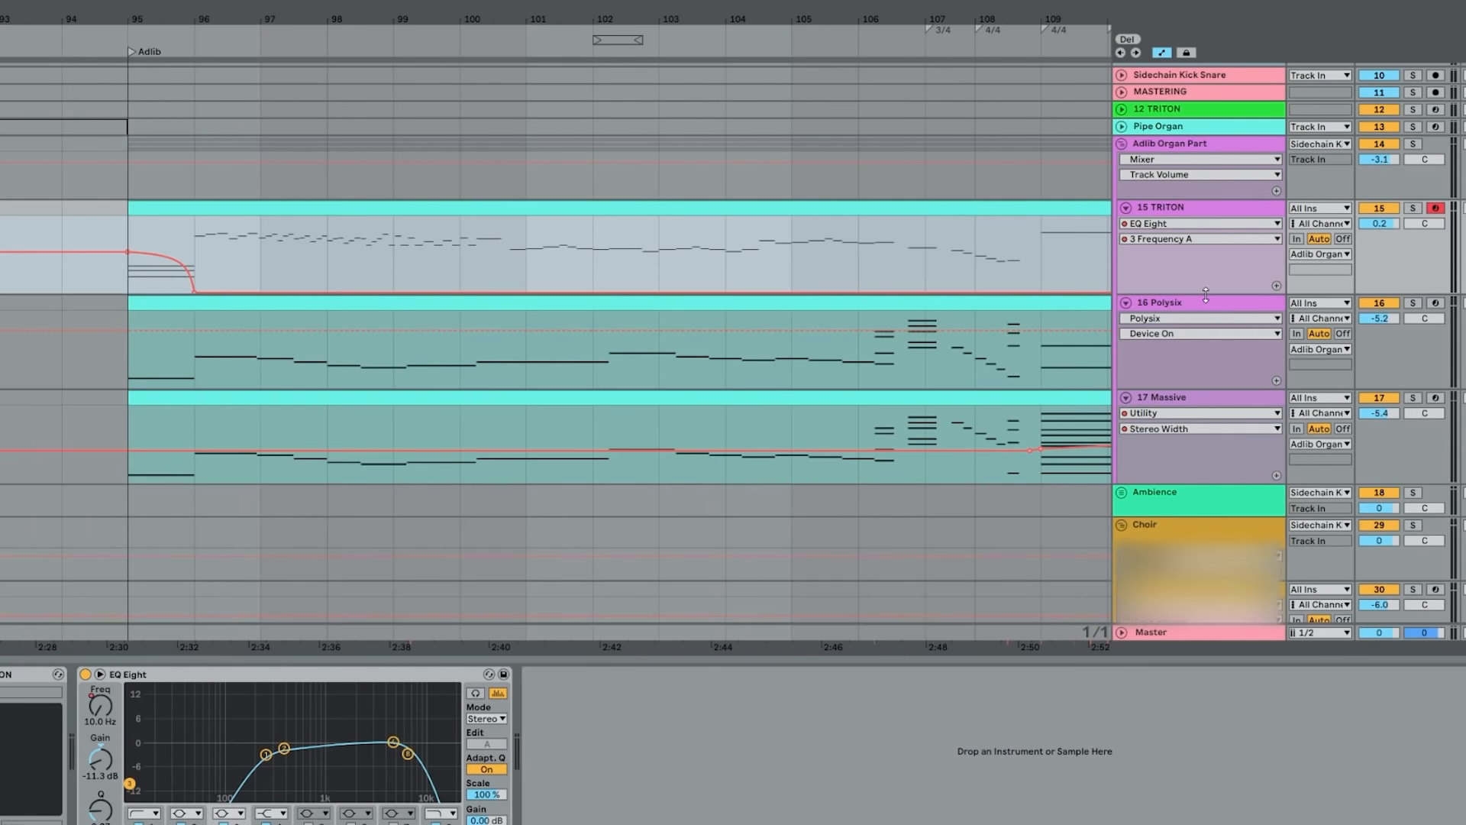
left_click_drag(1205, 296, 1203, 330)
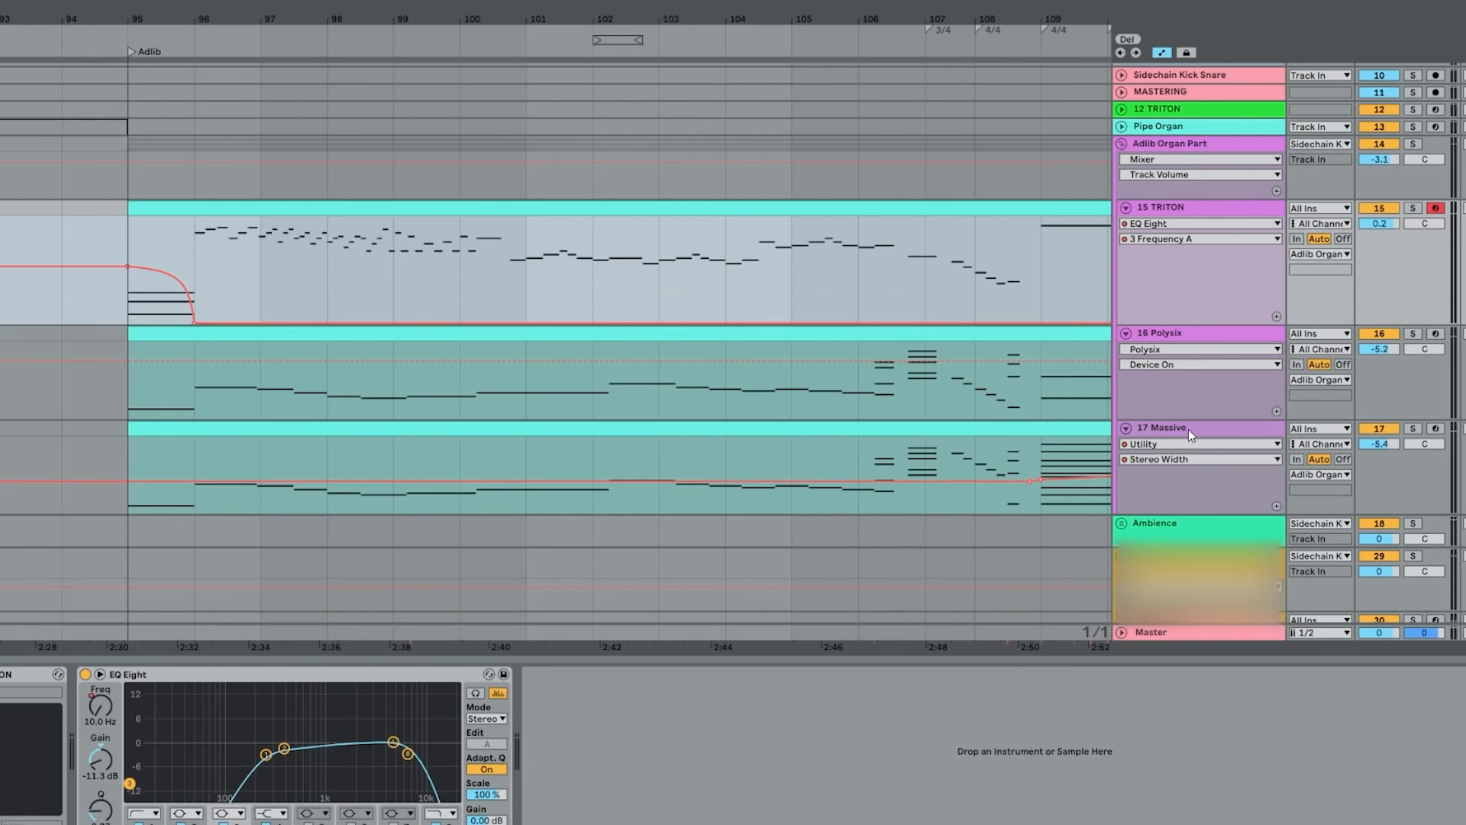
left_click_drag(1191, 417, 1191, 440)
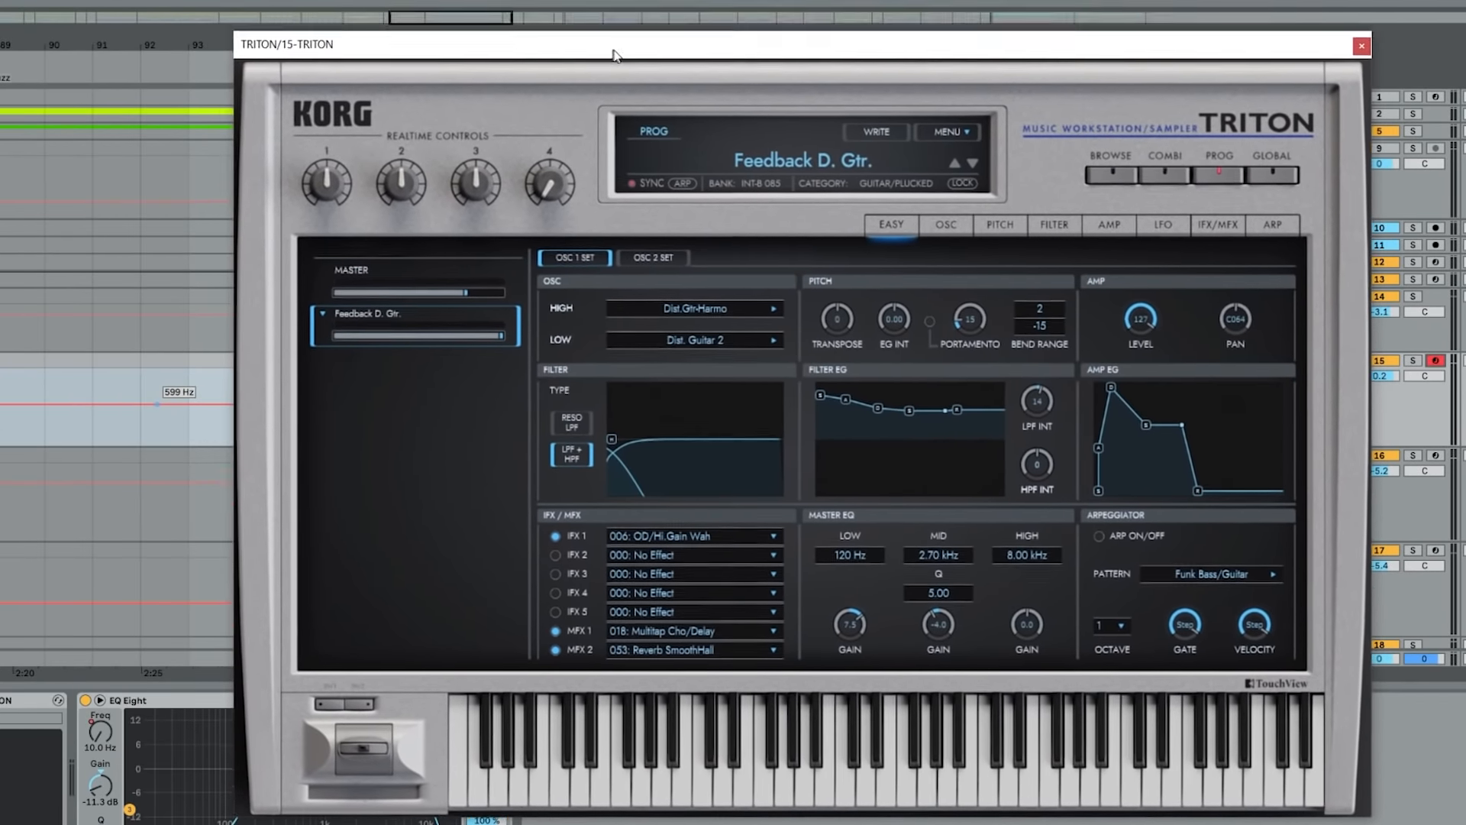
left_click_drag(615, 55, 601, 31)
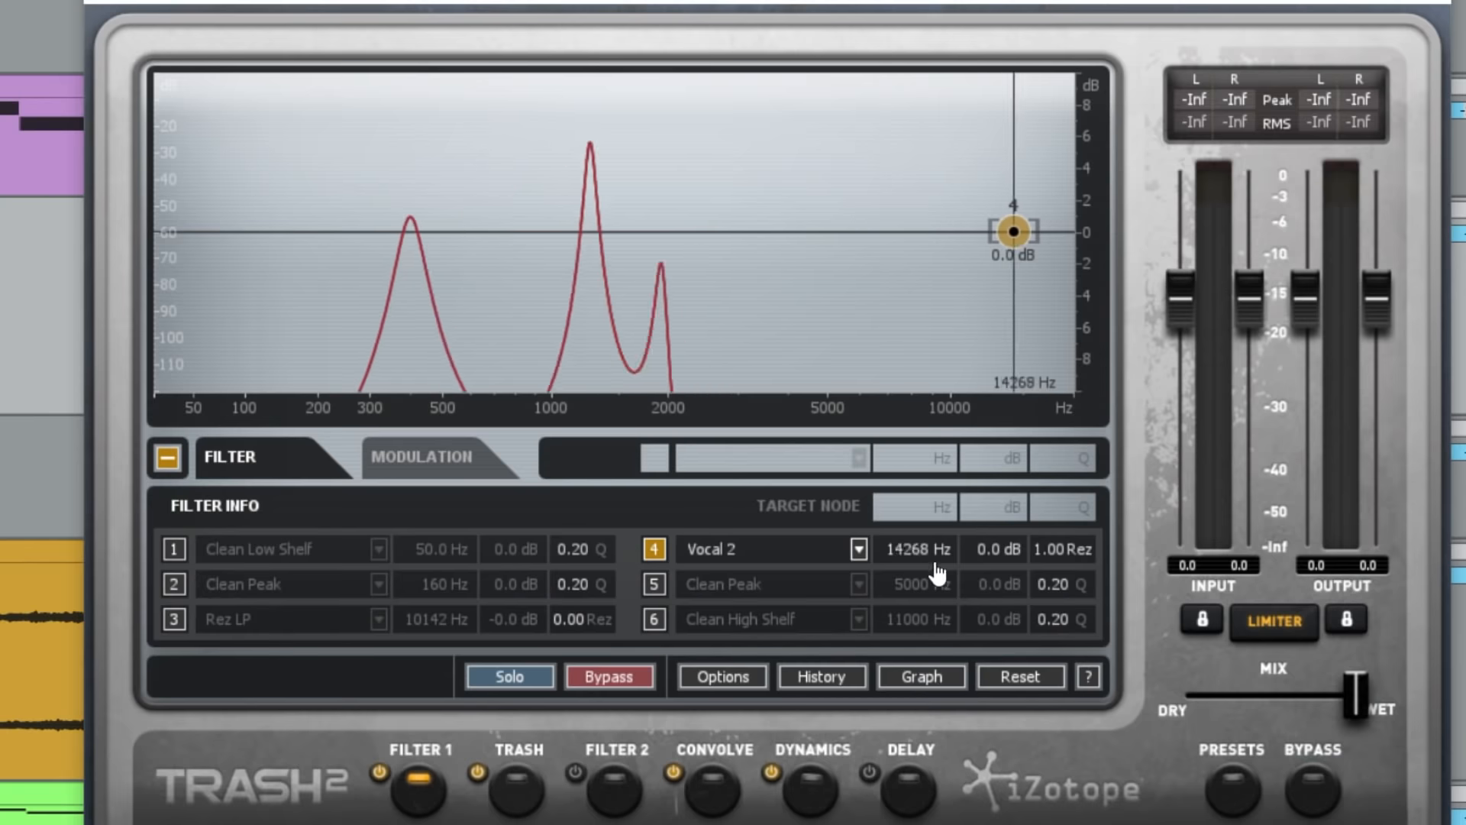
- Inspect the Vocal 2 filter in iZotope Trash 2 and play the Vocal Air Sounds clip from the March beat at bar 79
left_click_drag(944, 510, 934, 679)
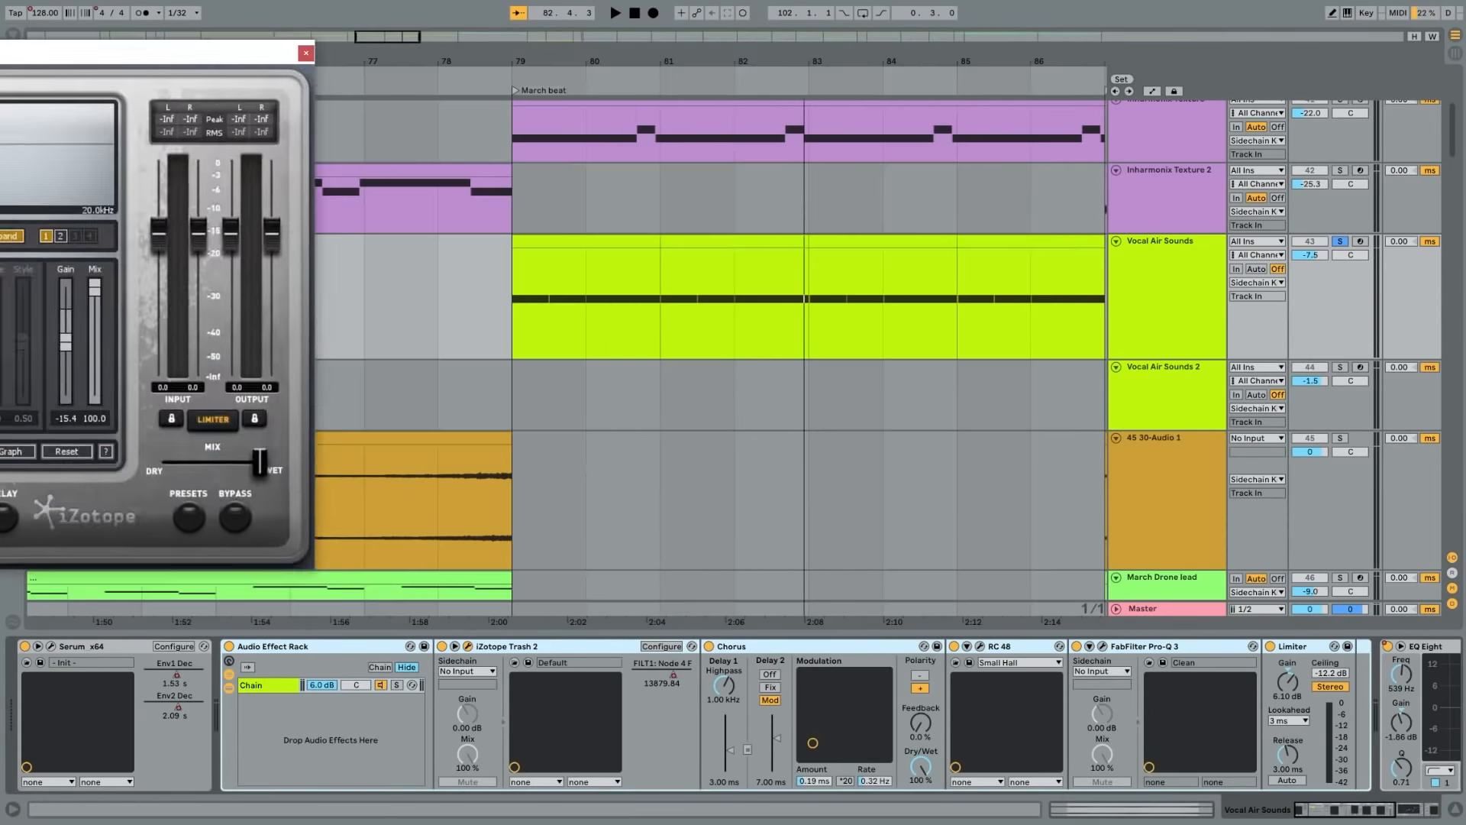
left_click_drag(114, 49, 590, 127)
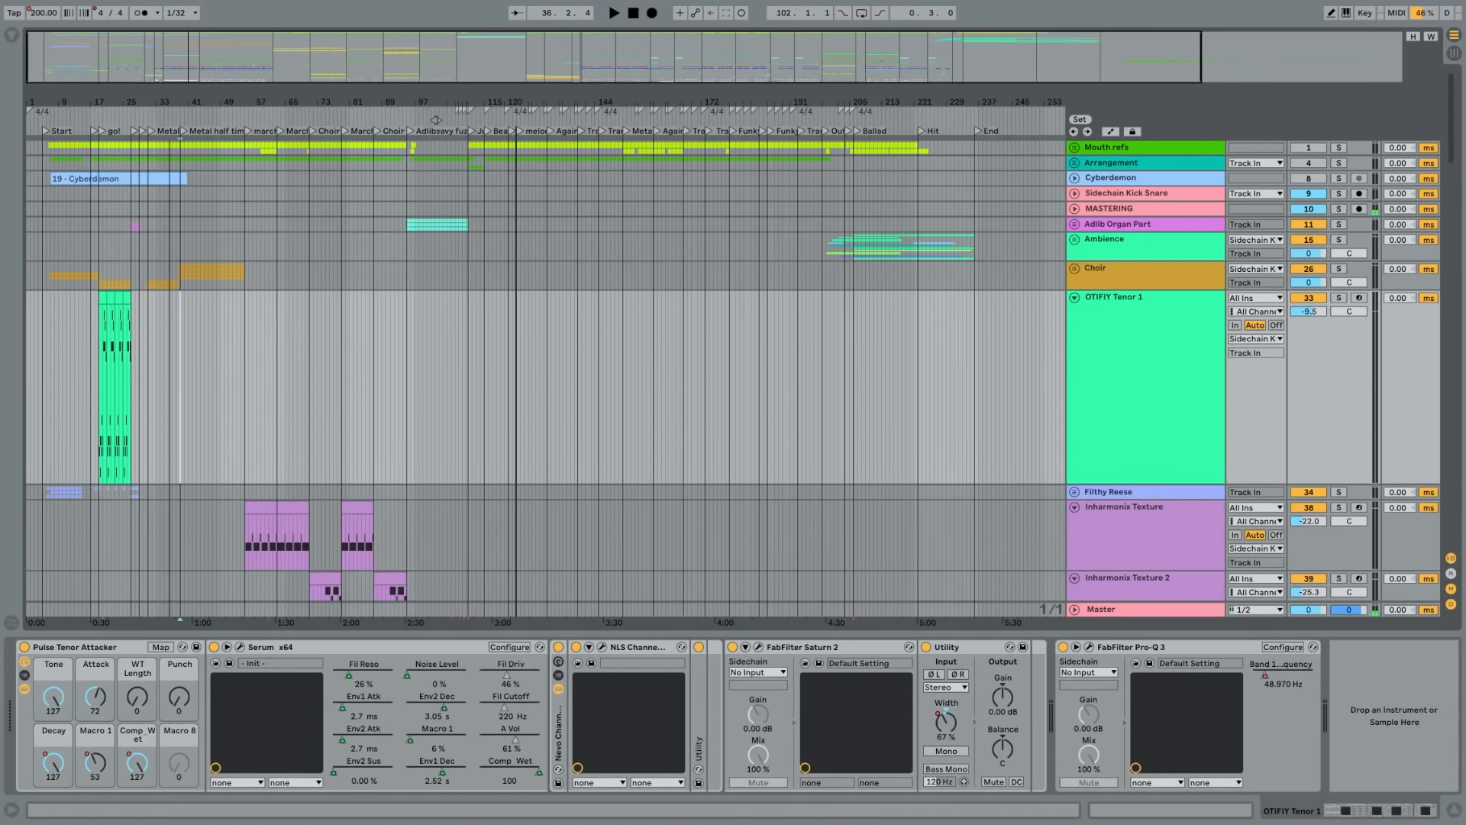
- Review the song's full track list and examine the opening bars around the Drumset group's Loud Kick hits
left_click_drag(436, 120, 443, 164)
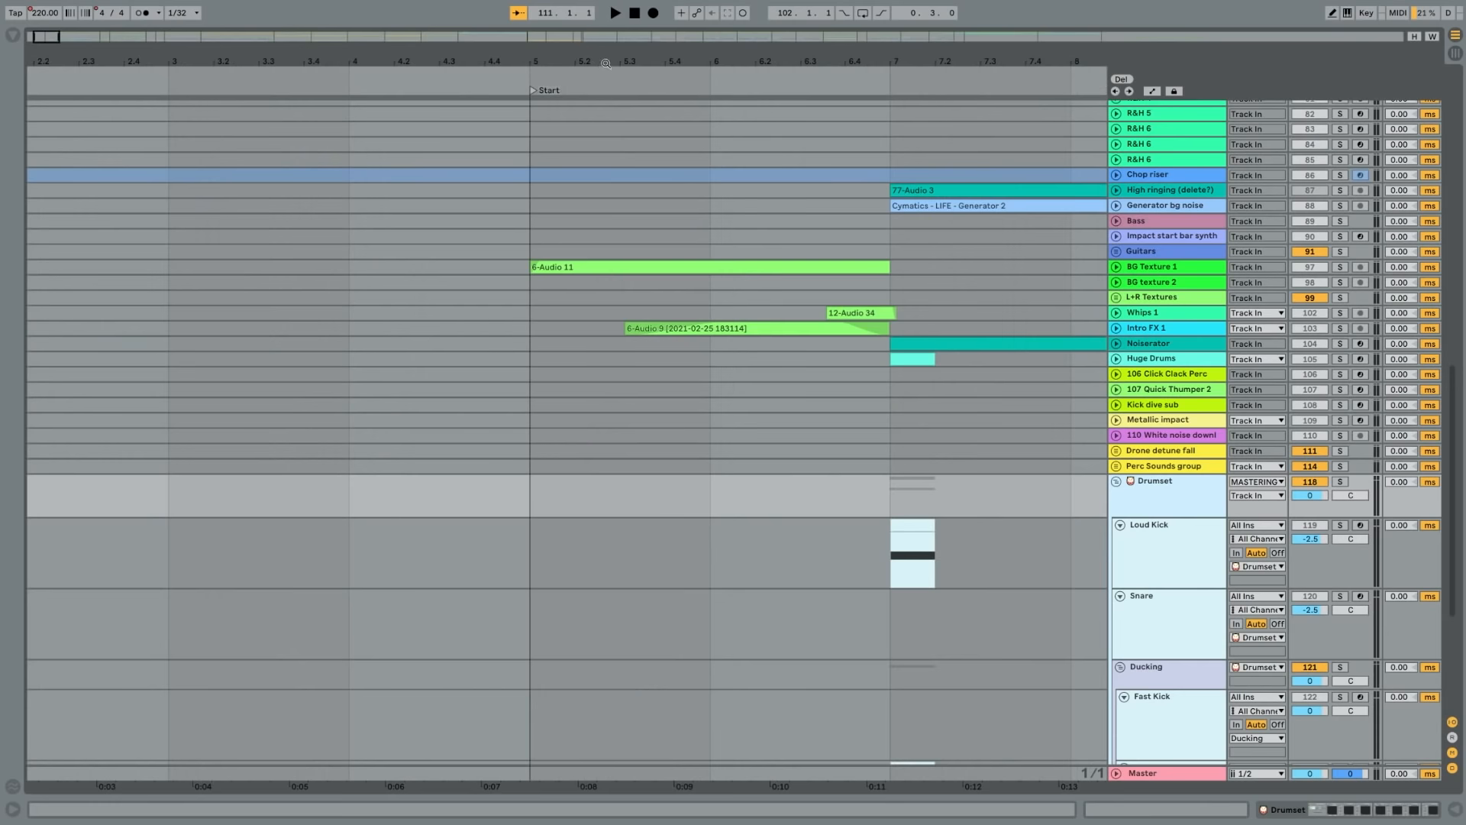
left_click_drag(604, 65, 489, 38)
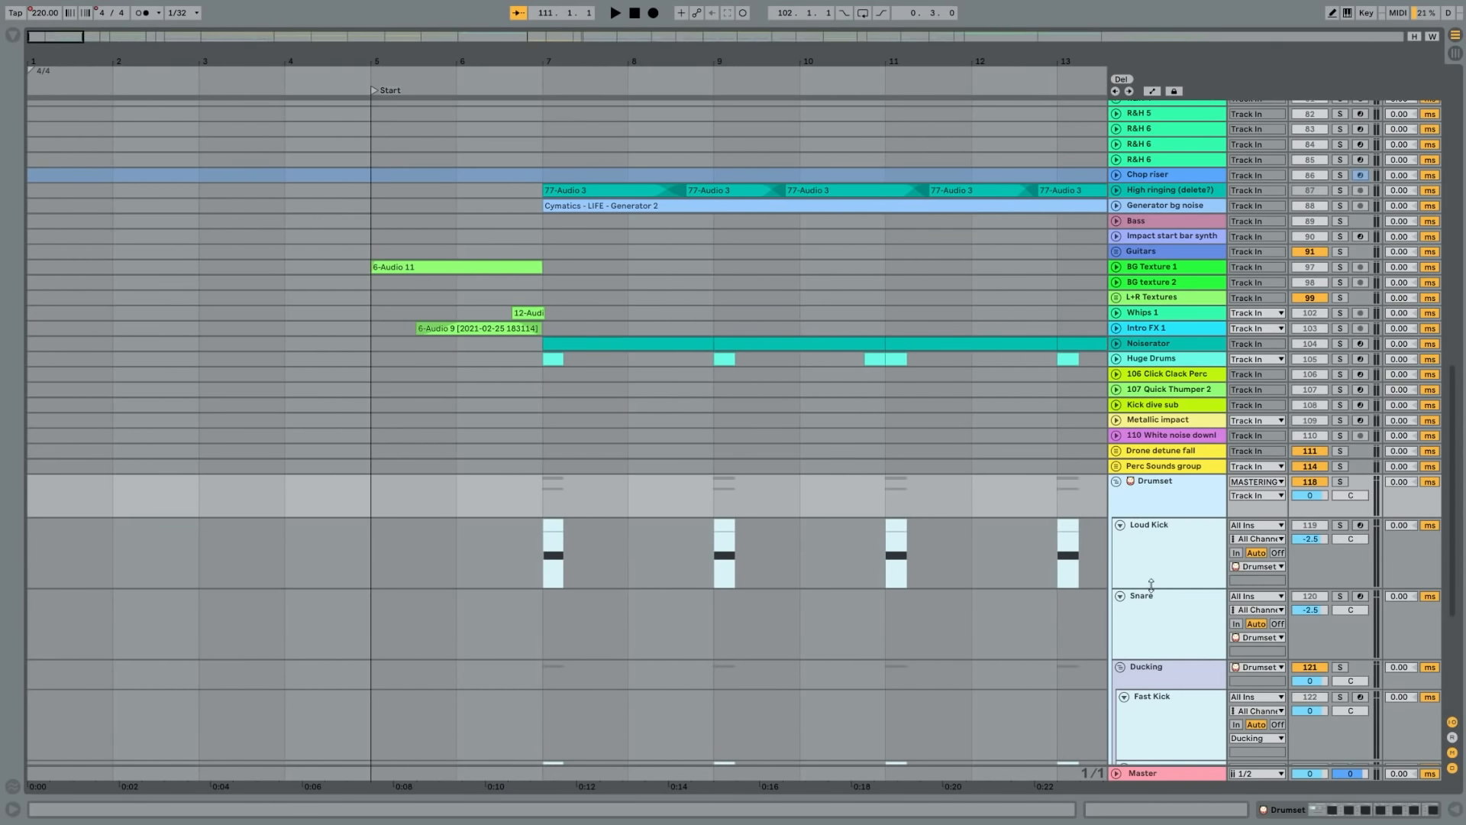